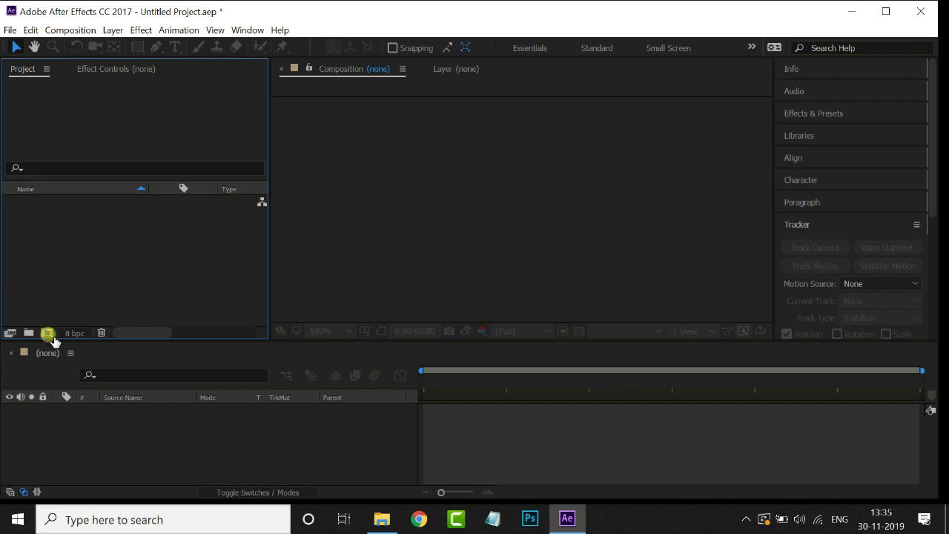
Step: Create the default 1280×720 Comp 1 and add a full-frame white solid layer
click(46, 333)
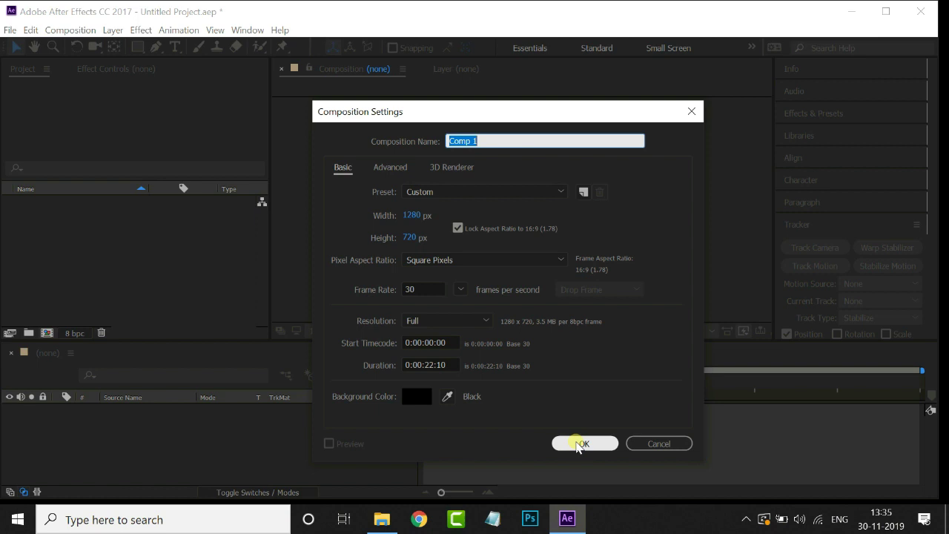
click(582, 444)
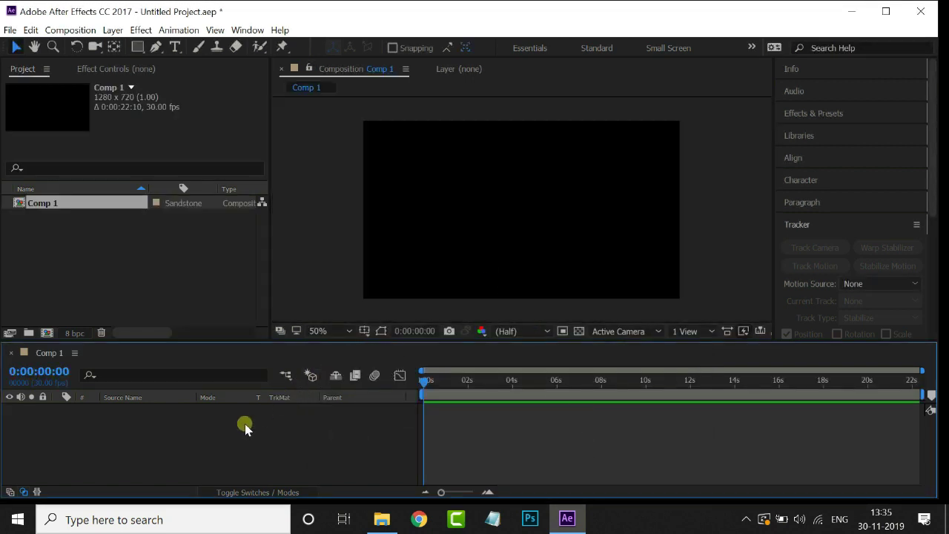
right_click(176, 423)
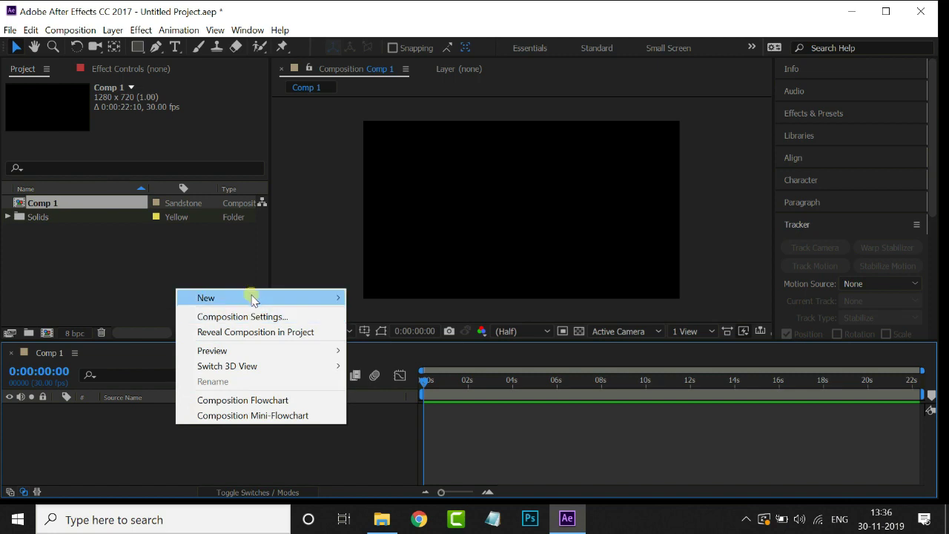
mouse_move(254, 298)
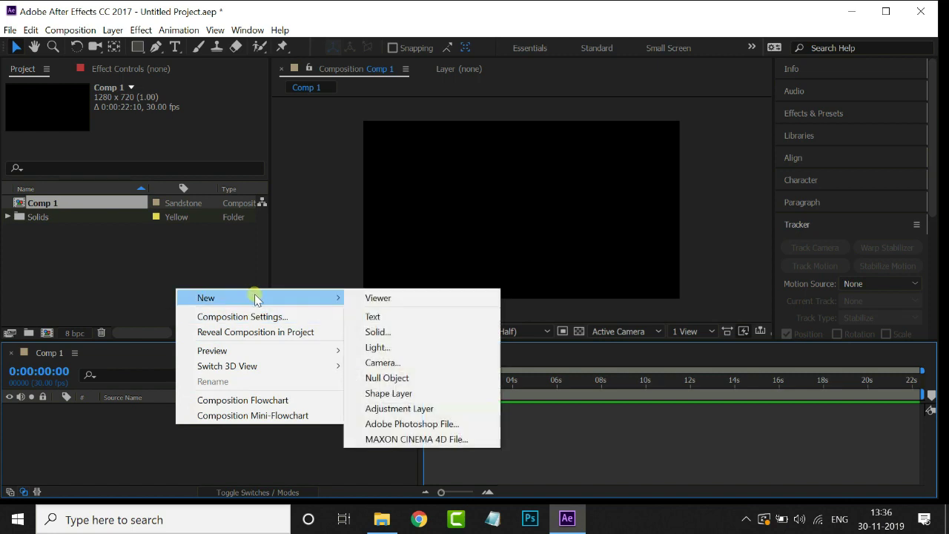
click(399, 333)
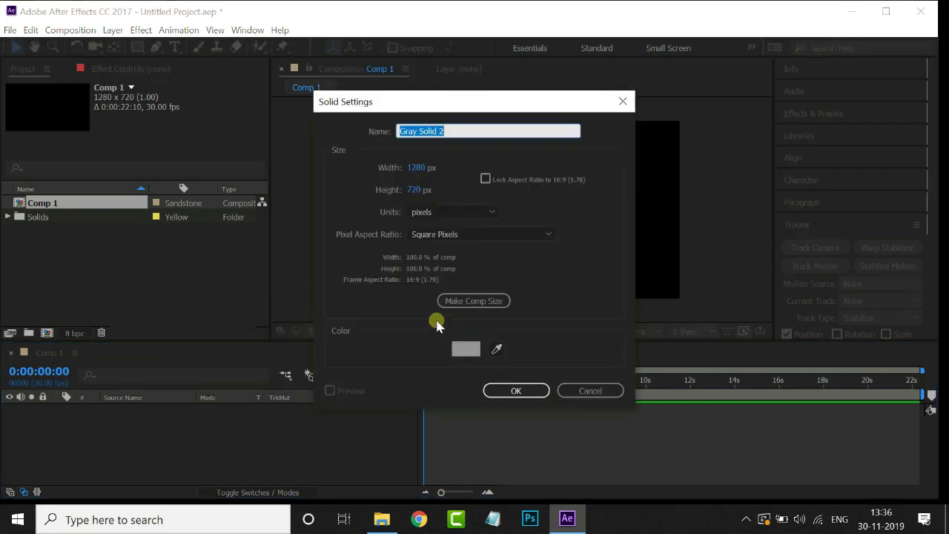
click(469, 347)
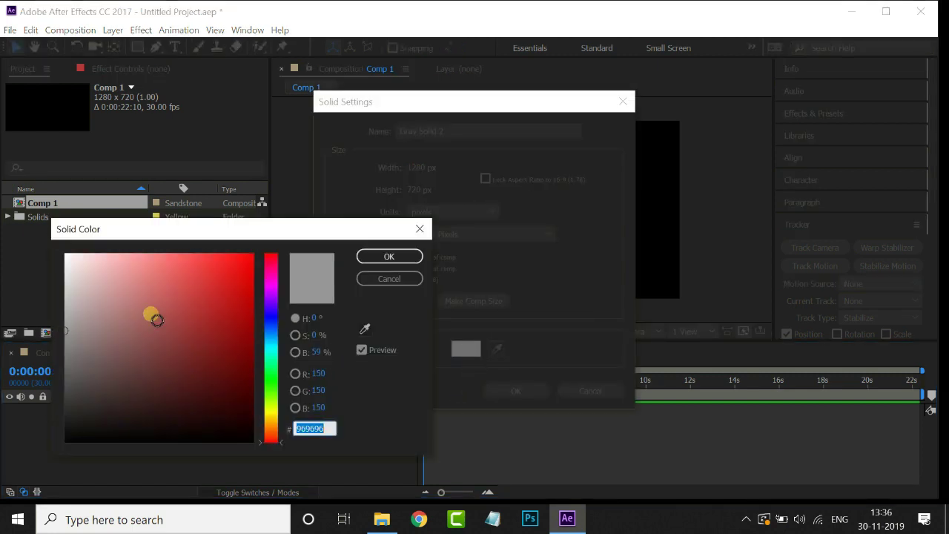
drag(153, 314, 44, 226)
click(373, 257)
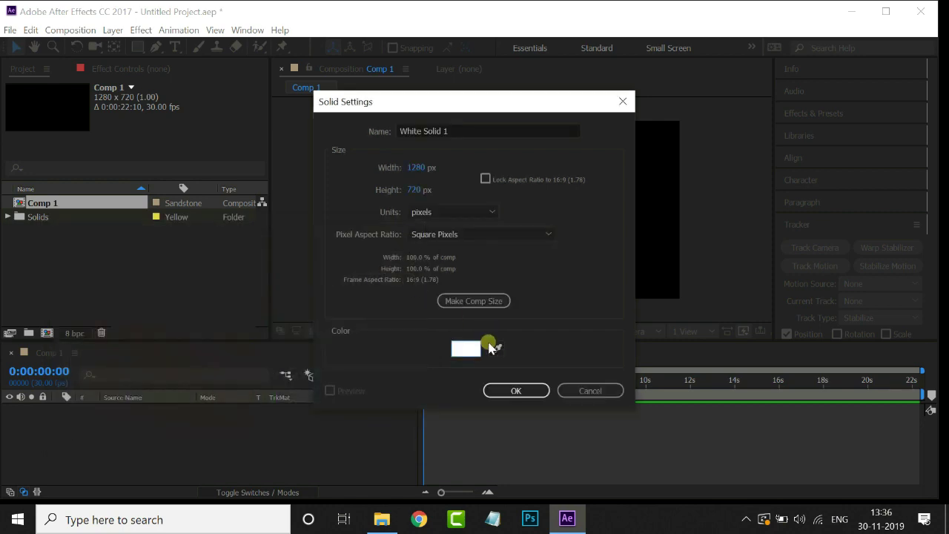
click(515, 390)
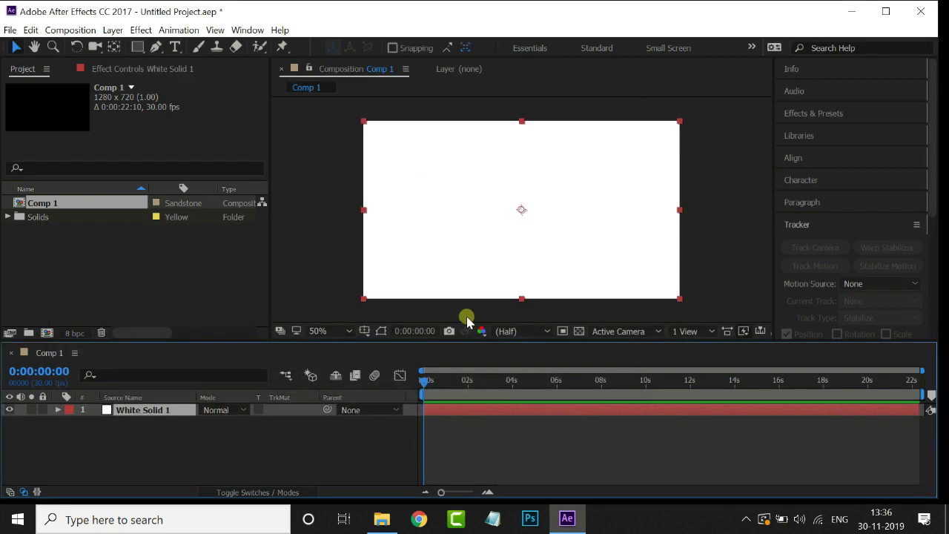
Step: Add a full-layer ellipse mask to White Solid 1 and set Mask Feather to 700
drag(139, 46, 174, 76)
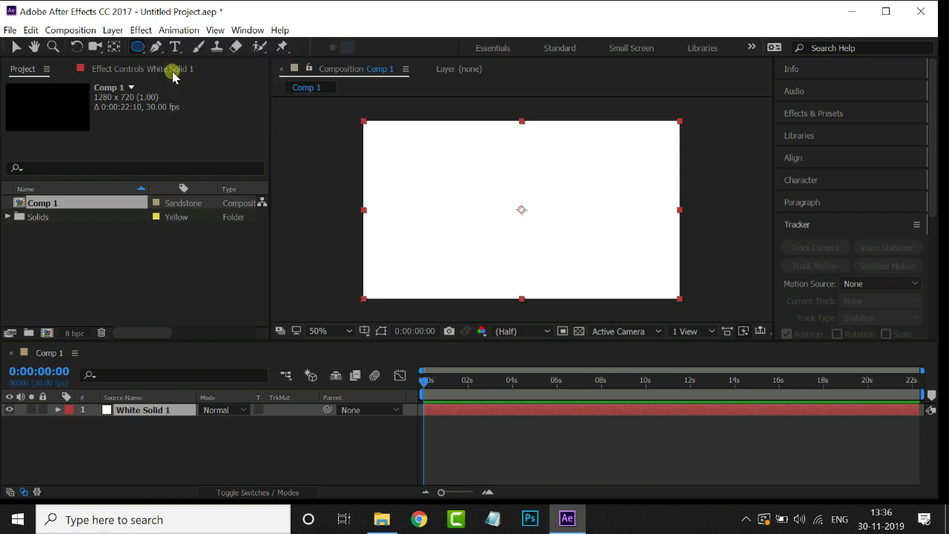
double_click(139, 46)
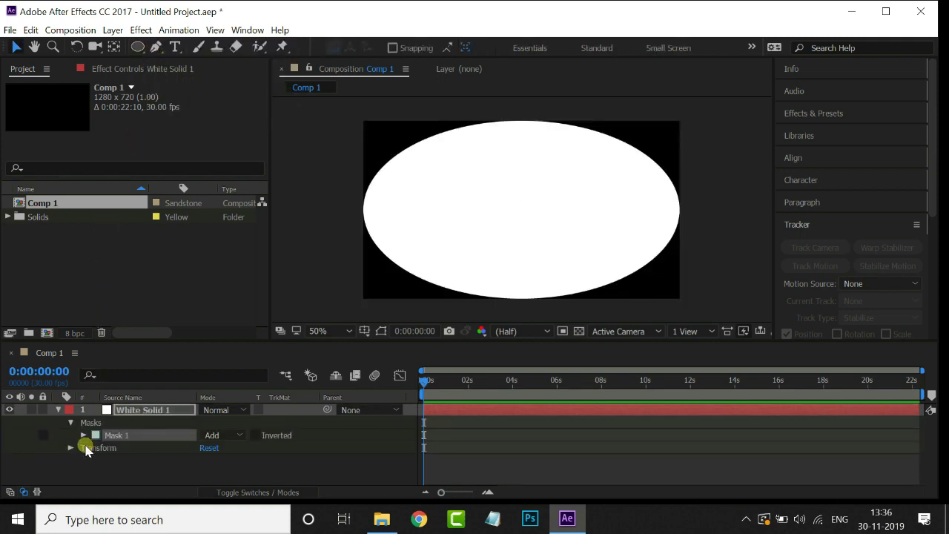
click(83, 435)
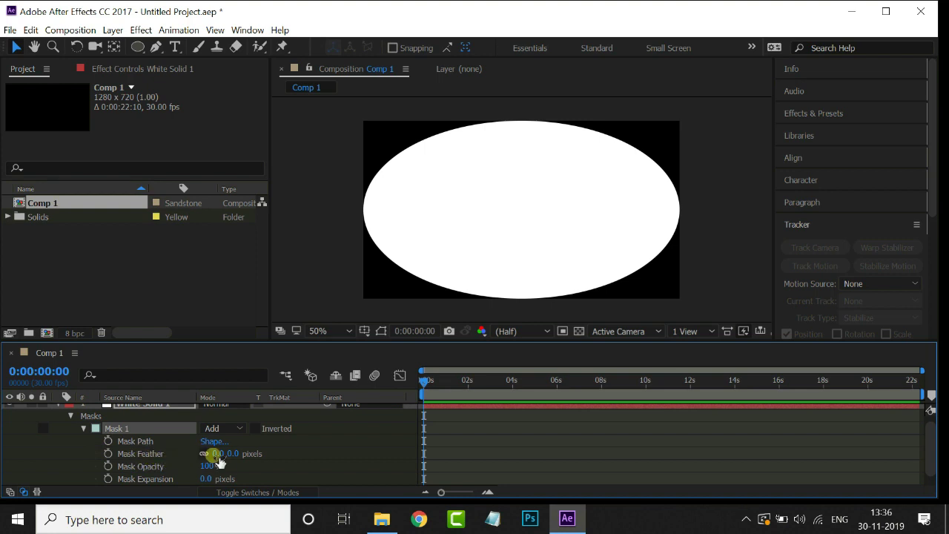
drag(220, 454, 730, 455)
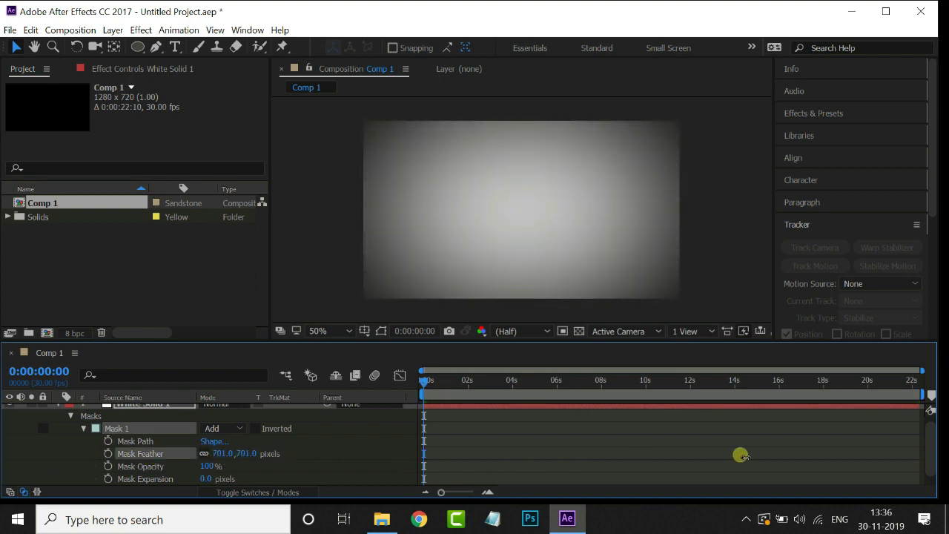
click(221, 453)
text(70)
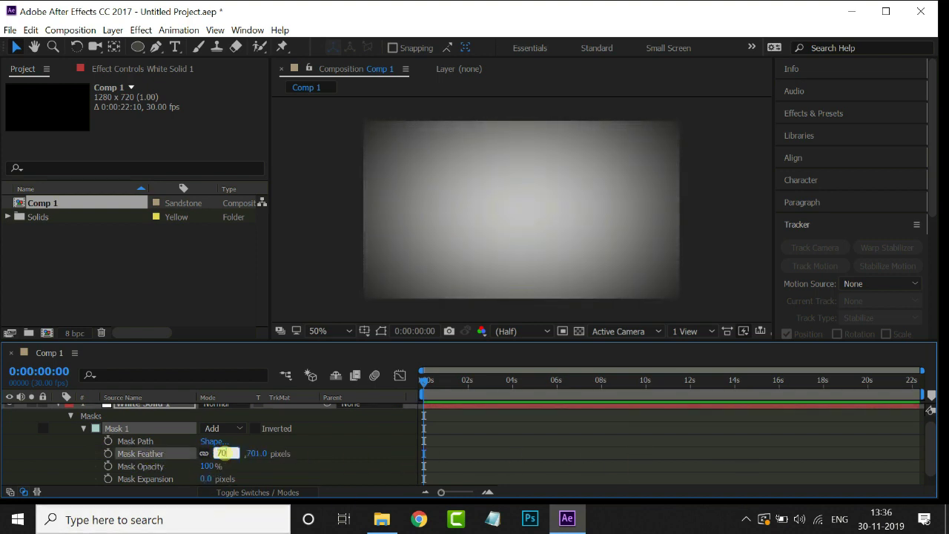
text(0)
key(Return)
scroll(60, 414, up, 1)
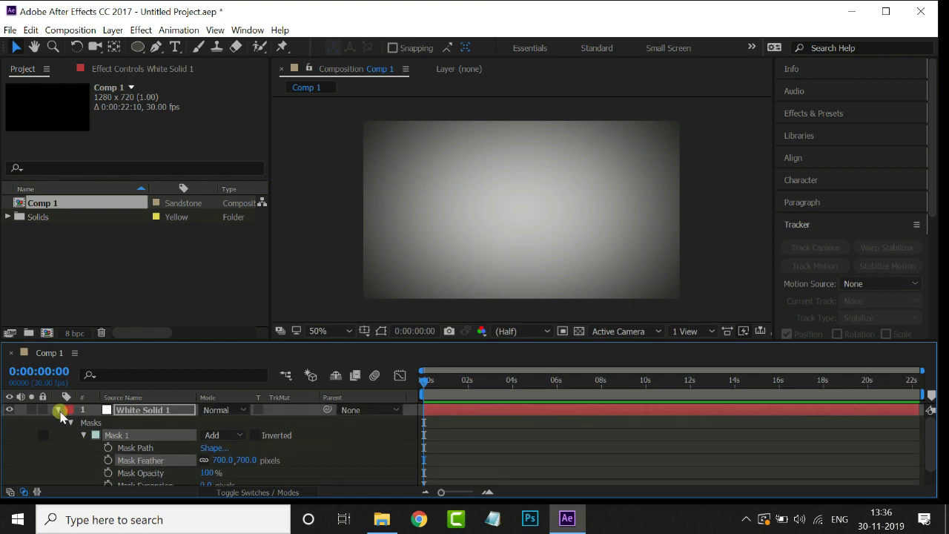
Step: Create Comp 2 at 500×500 with the aspect ratio unlocked, and open it
click(59, 410)
click(47, 333)
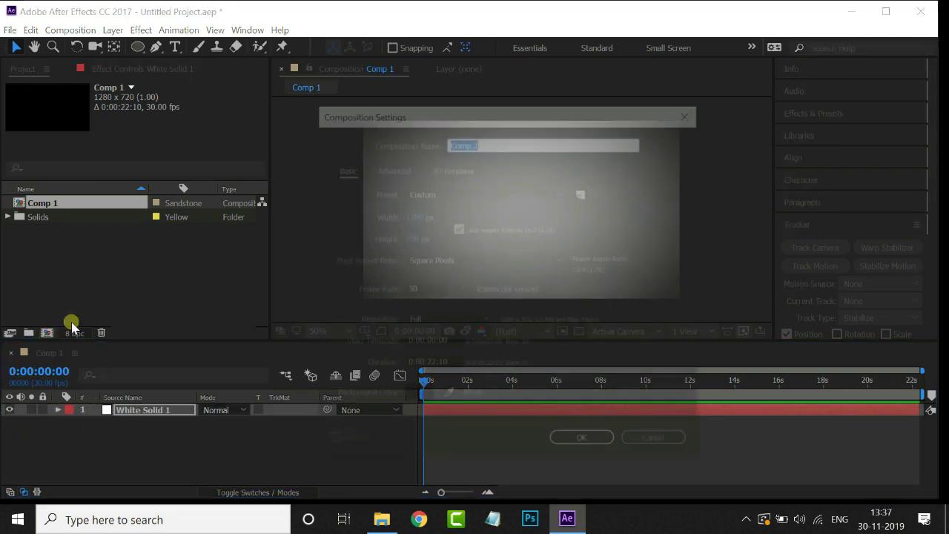
click(413, 215)
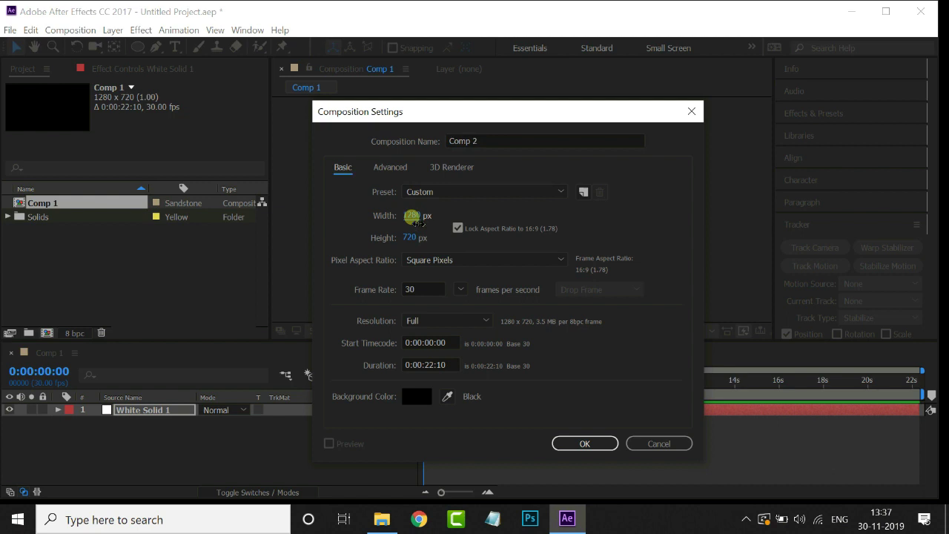
text(500)
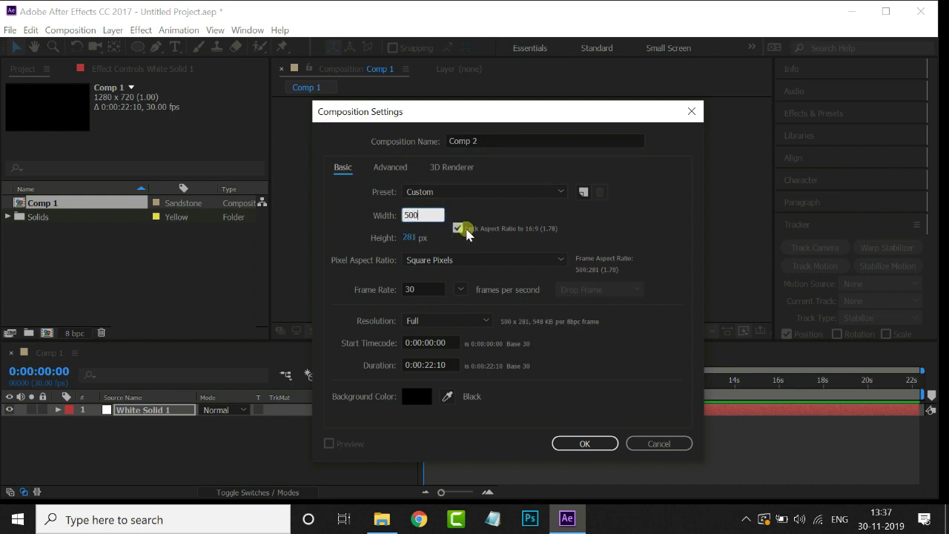
click(458, 227)
click(414, 238)
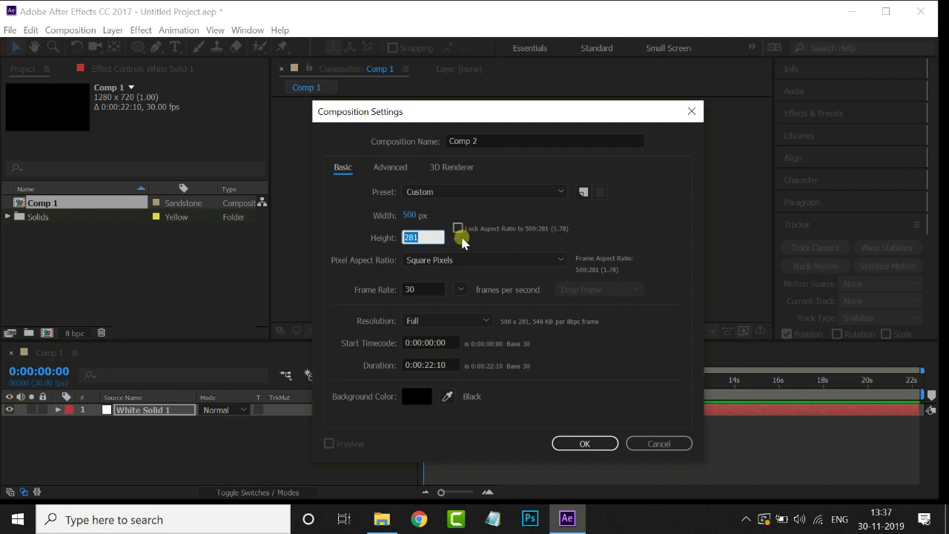
text(500)
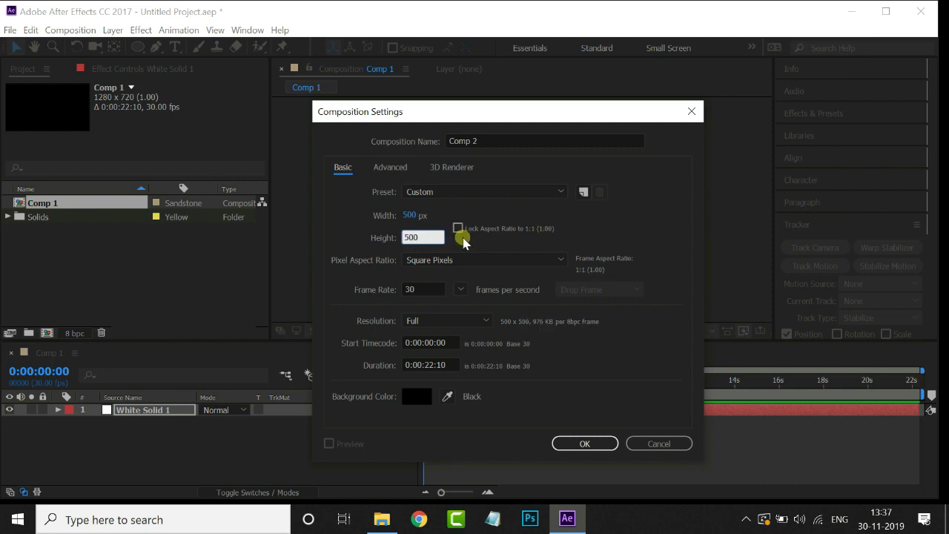
click(583, 443)
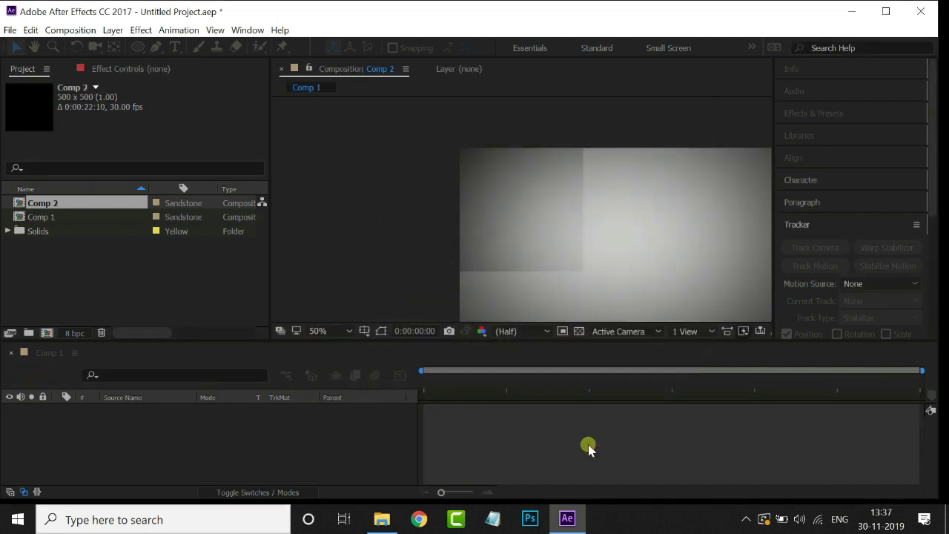
scroll(519, 224, up, 2)
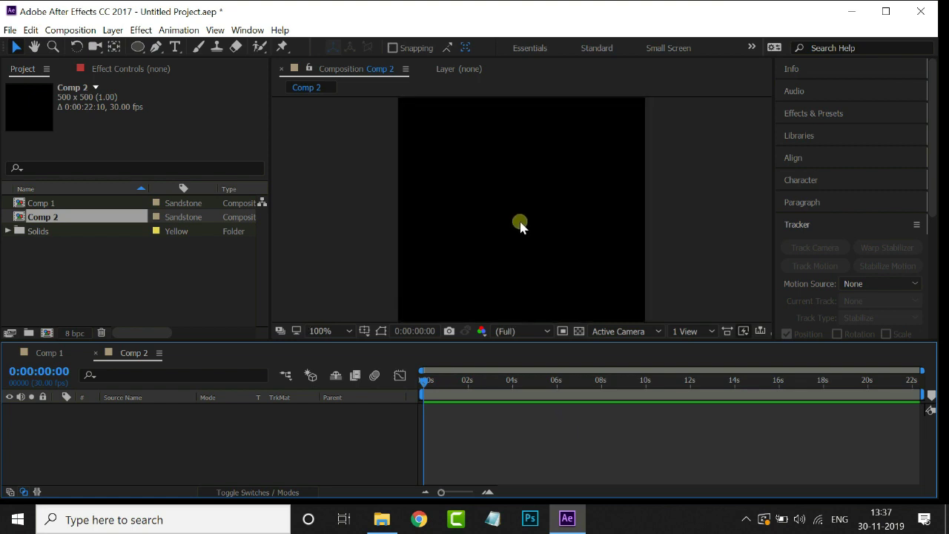
Step: Drag logo-smartfood from File Explorer's LOGOS folder into the After Effects Project panel
click(382, 519)
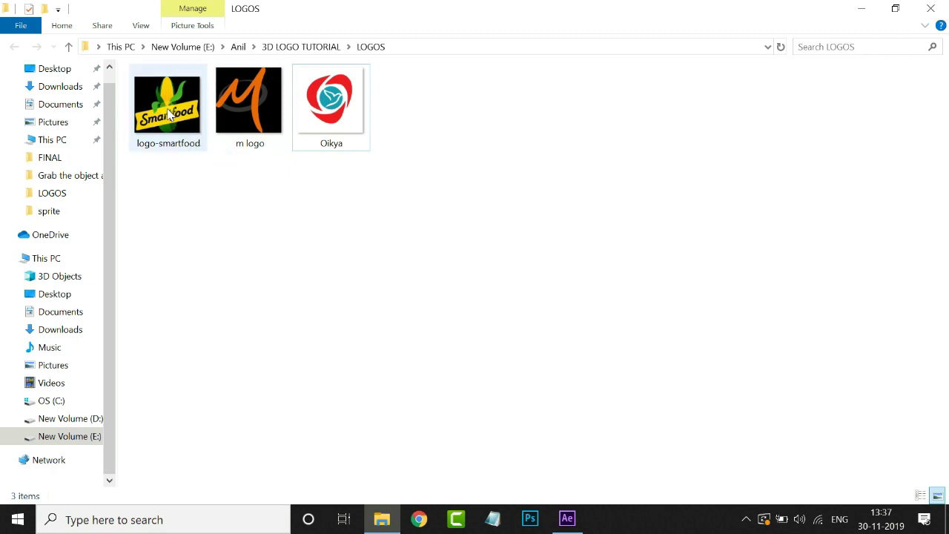
drag(169, 115, 197, 301)
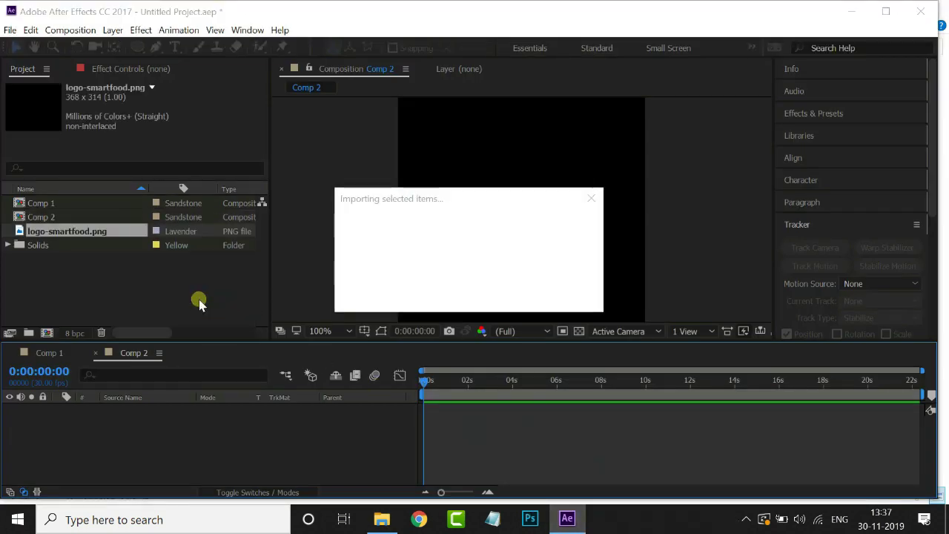
Step: Put logo-smartfood.png into the Comp 2 timeline and scale it up to nearly fill the frame
drag(110, 238, 184, 438)
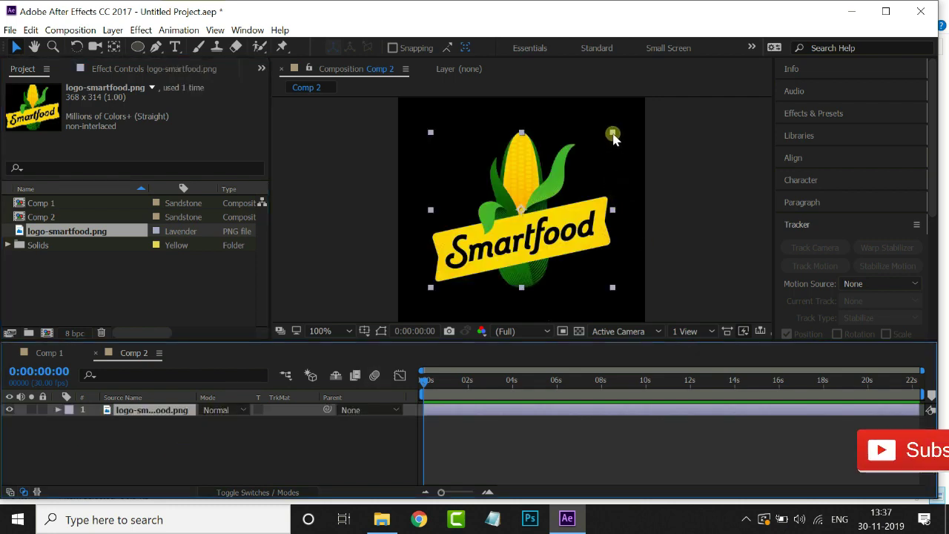
drag(613, 133, 643, 117)
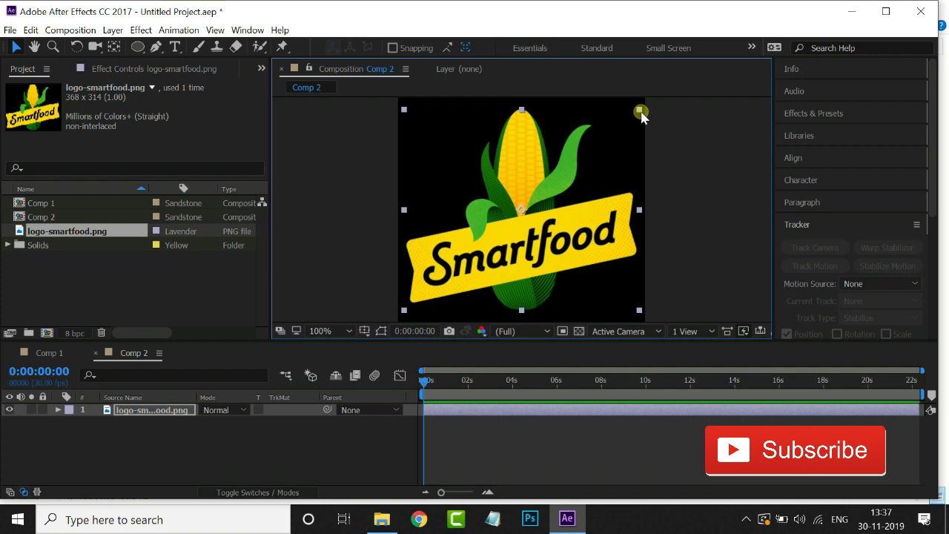
Step: Nest Comp 2 inside Comp 1 and make it a 3D layer
click(49, 353)
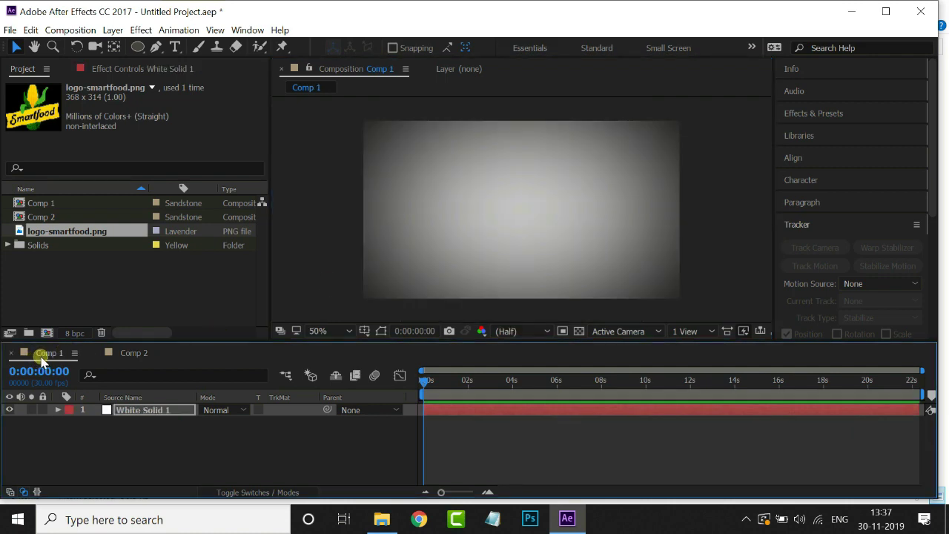
drag(42, 216, 138, 410)
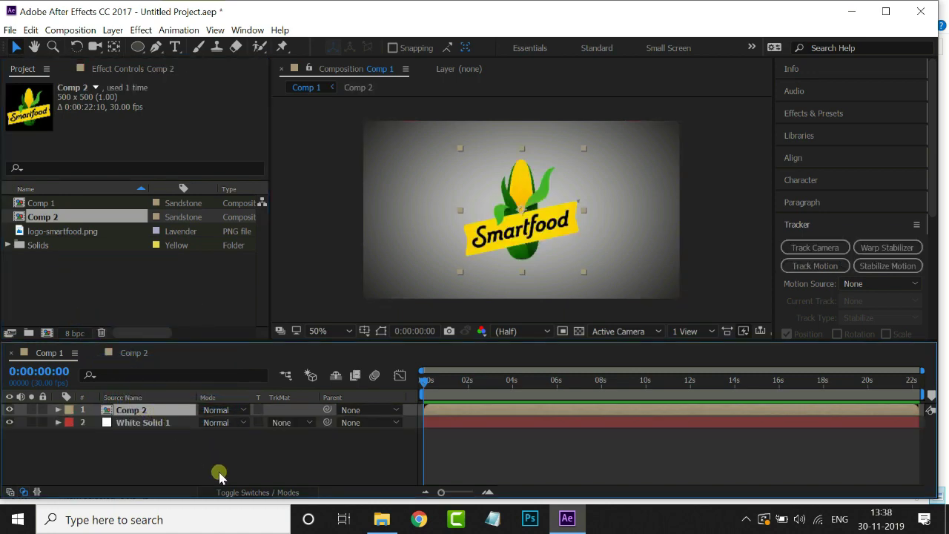
click(234, 494)
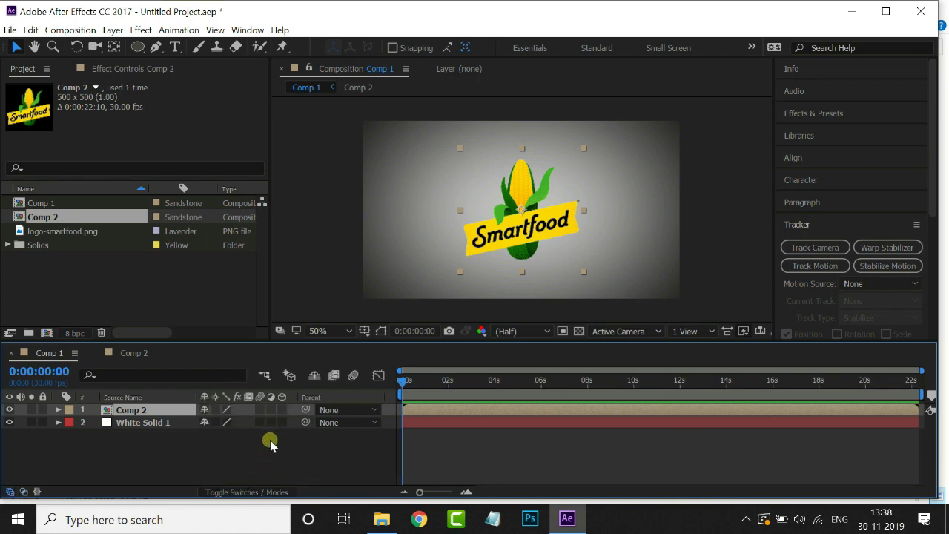
click(283, 410)
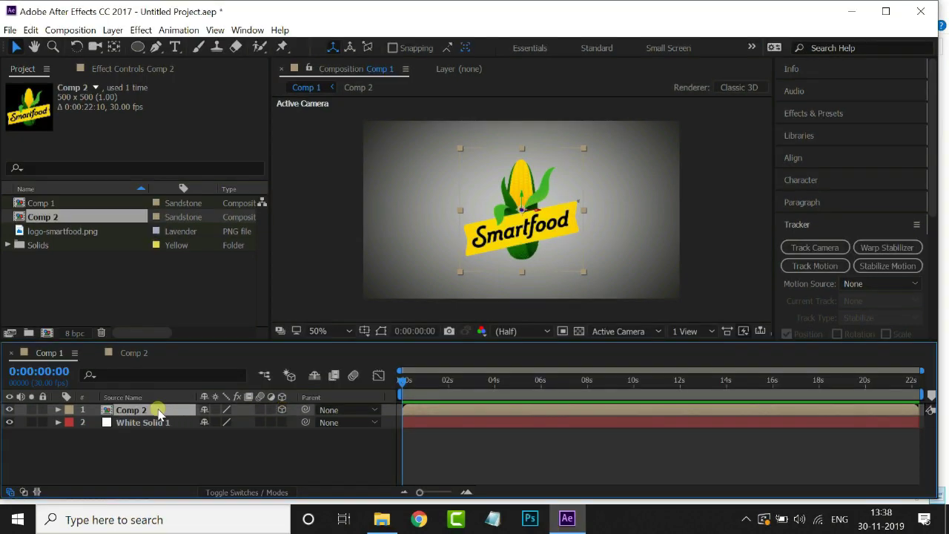
Step: Give Comp 2's Position the expression [position[0], position[1], index]
key(p)
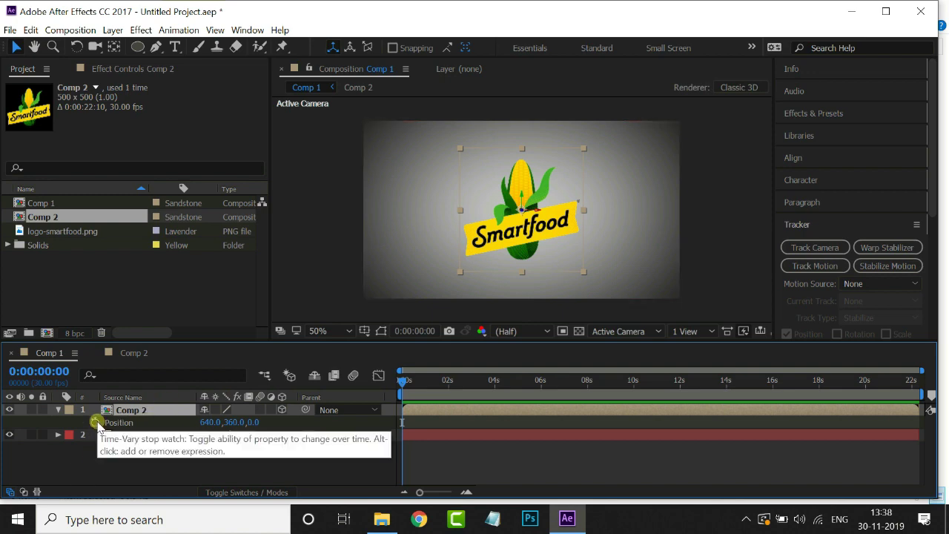
alt+click(95, 422)
key(BackSpace)
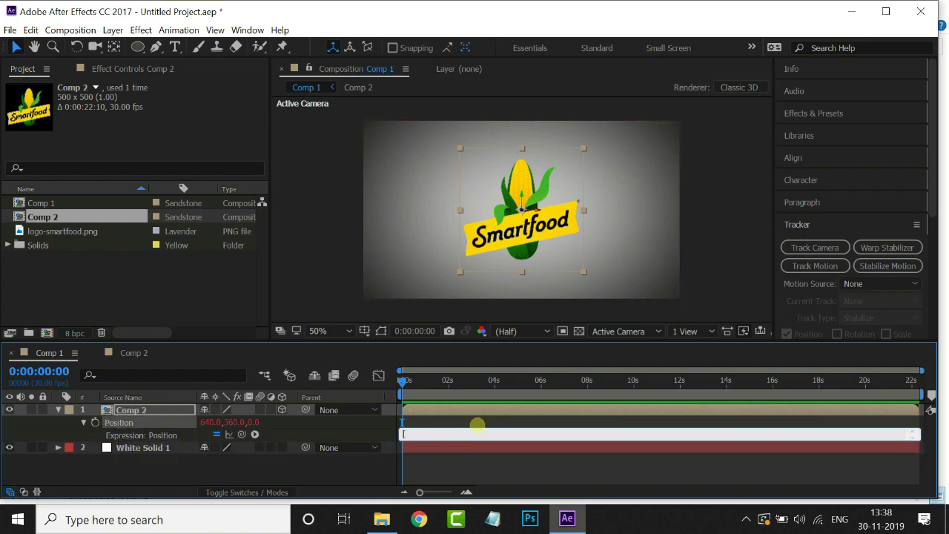
text([position[0], position[1], index)
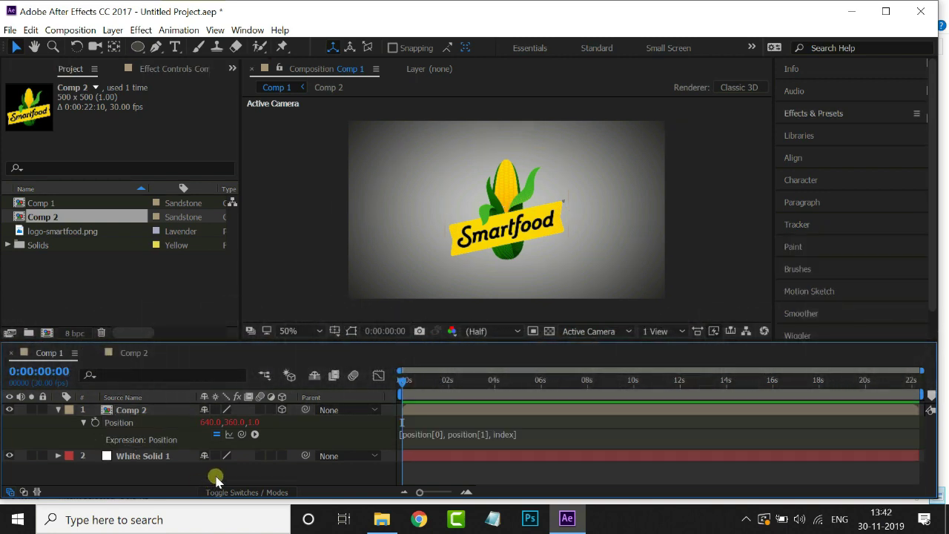
Step: Apply Color Correction > Exposure to the Comp 2 layer with Exposure set to 1.00
click(58, 409)
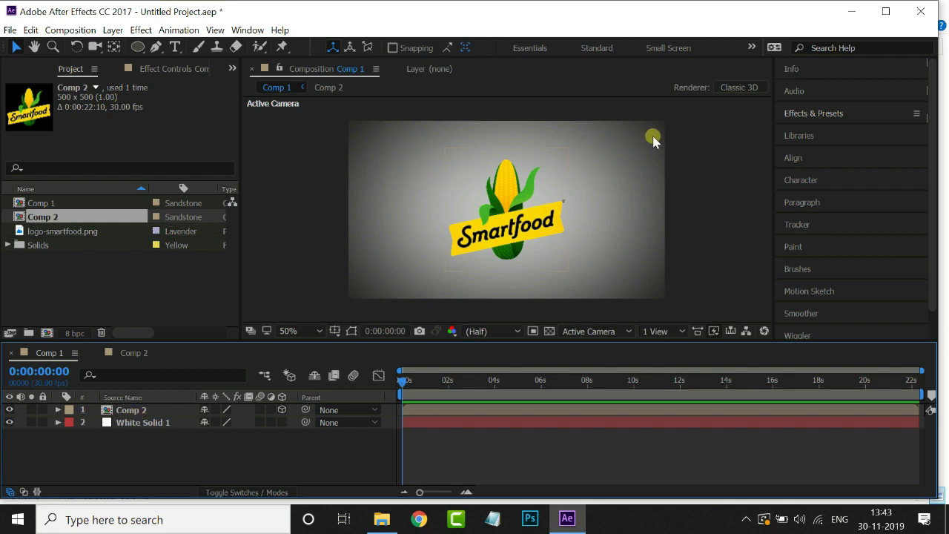
click(825, 114)
click(823, 133)
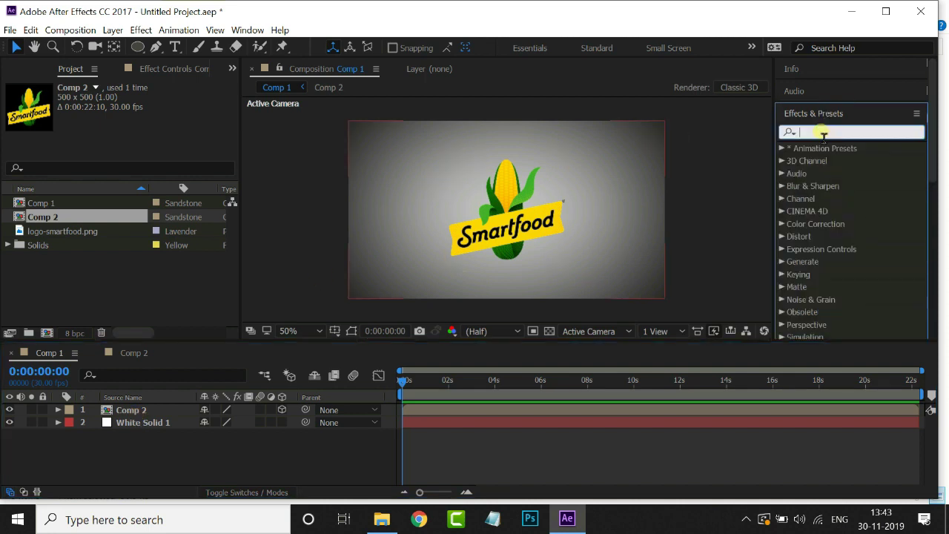
text(exp)
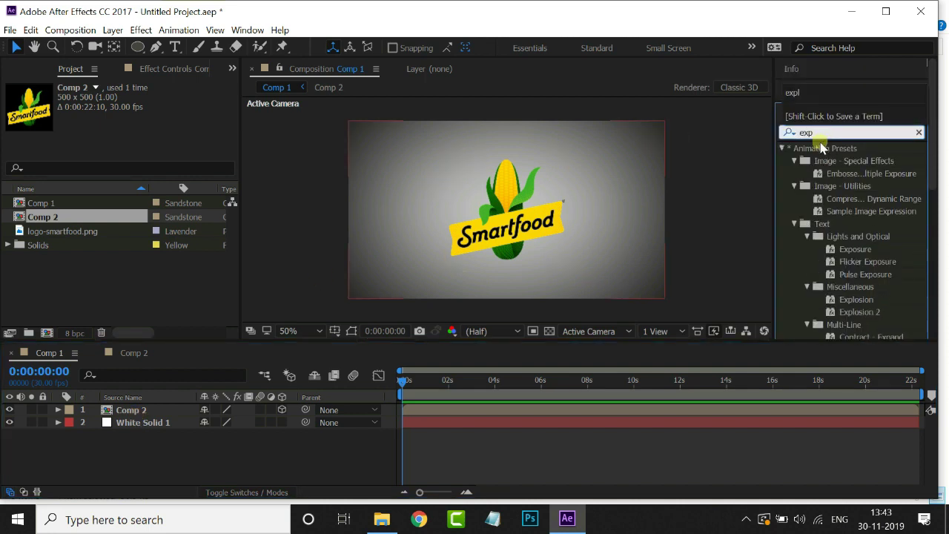
text(o)
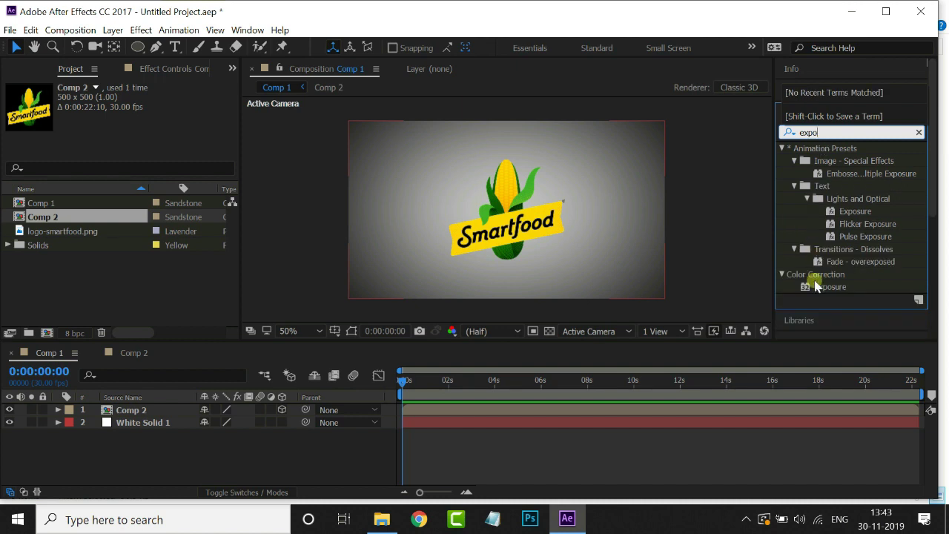
click(819, 291)
drag(820, 291, 625, 416)
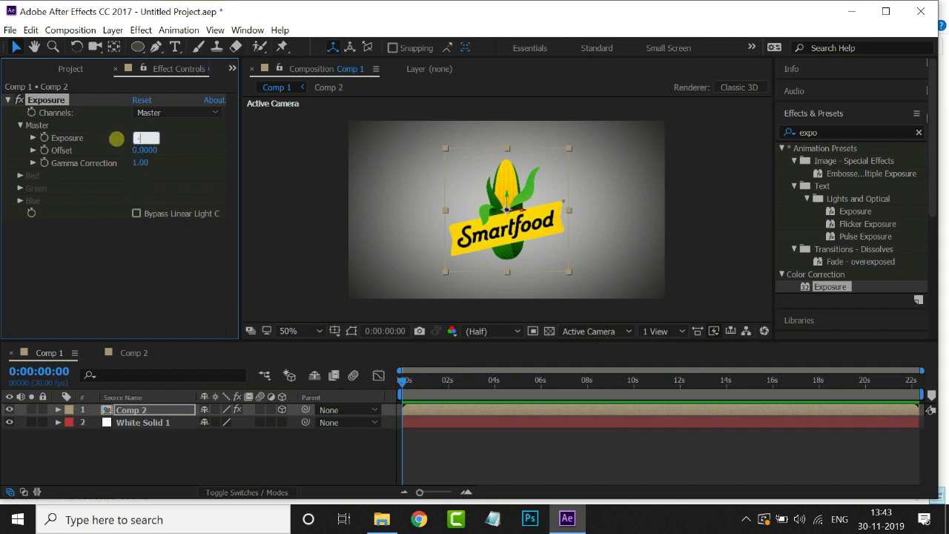
key(Return)
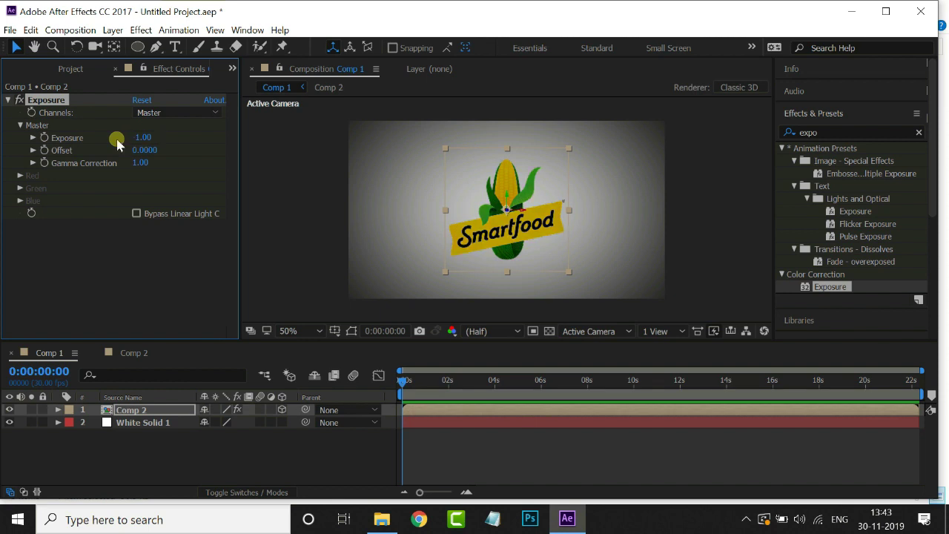
Step: Duplicate the Comp 2 layer repeatedly to build a deep stack of copies
key(ctrl+d)
key(ctrl+d)
key(ctrl+d)
key(ctrl+d)
key(ctrl+d)
key(ctrl+d)
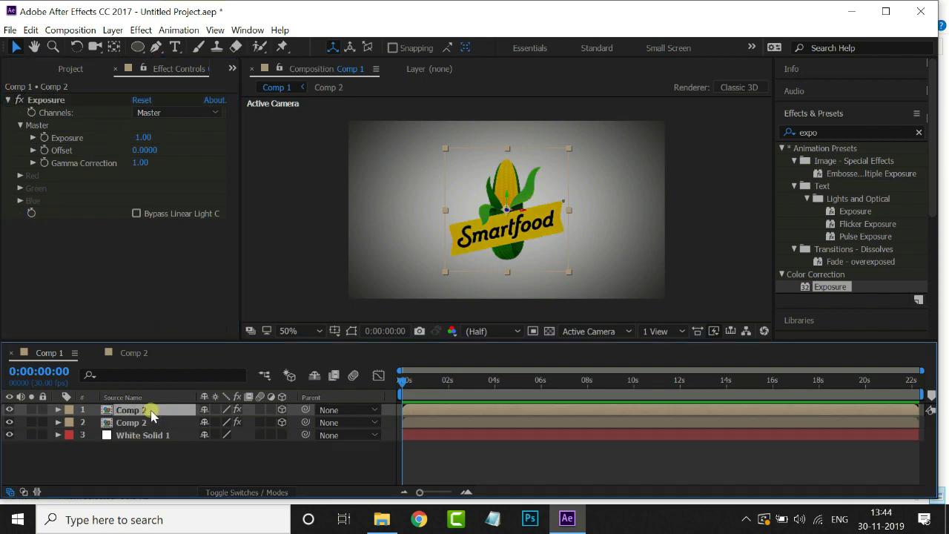
key(ctrl+d)
key(ctrl+d)
key(ctrl+d)
key(ctrl+d)
key(ctrl+d)
key(ctrl+d)
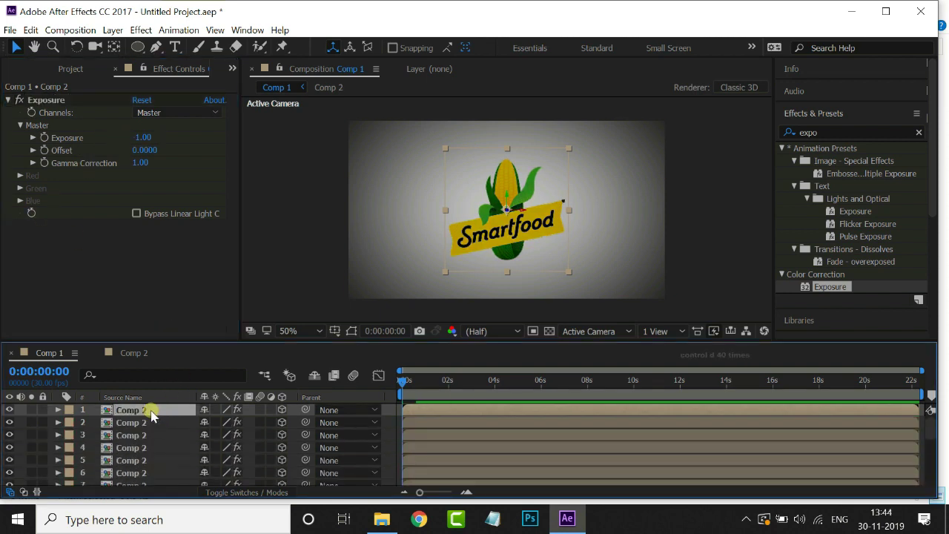
key(ctrl+d)
key(ctrl+d)
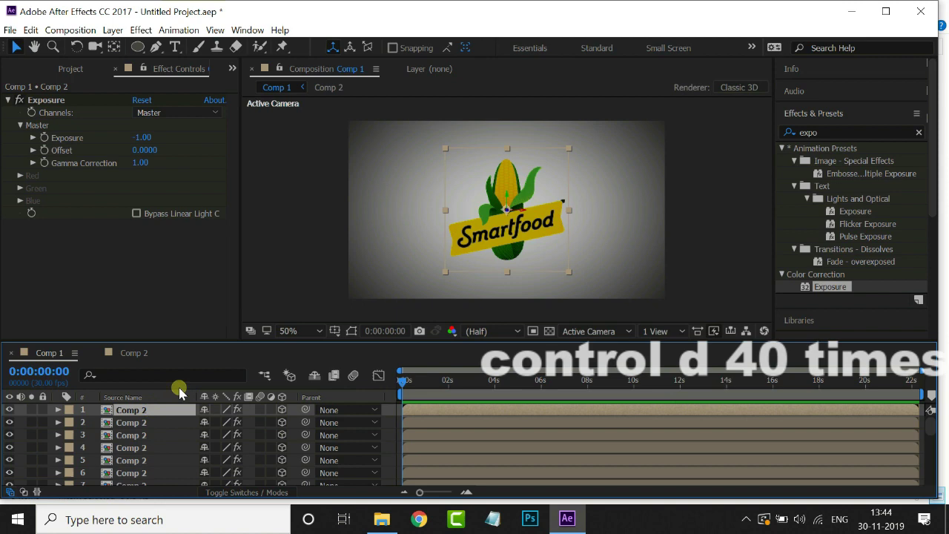
key(ctrl+d)
key(ctrl+d)
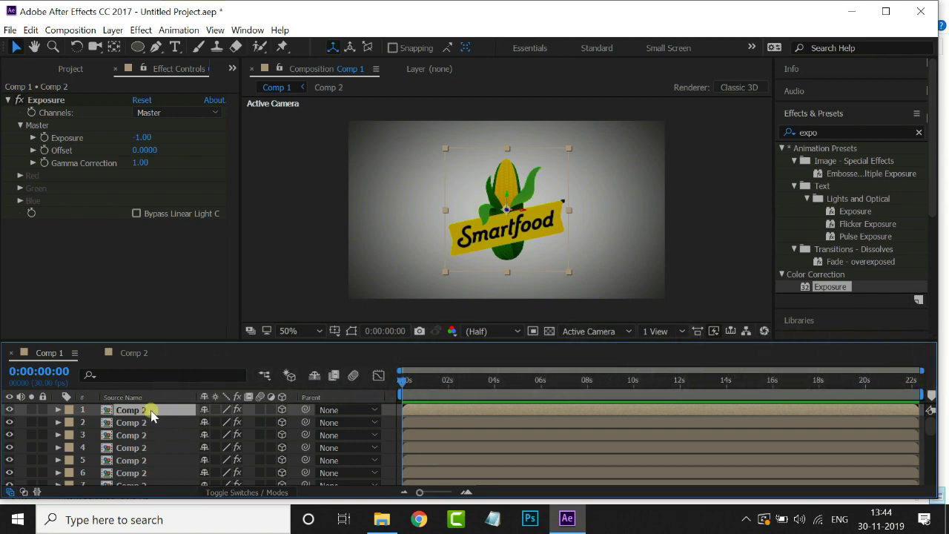
Step: Delete the Exposure effect from the top Comp 2 copy so its face stays bright
click(62, 101)
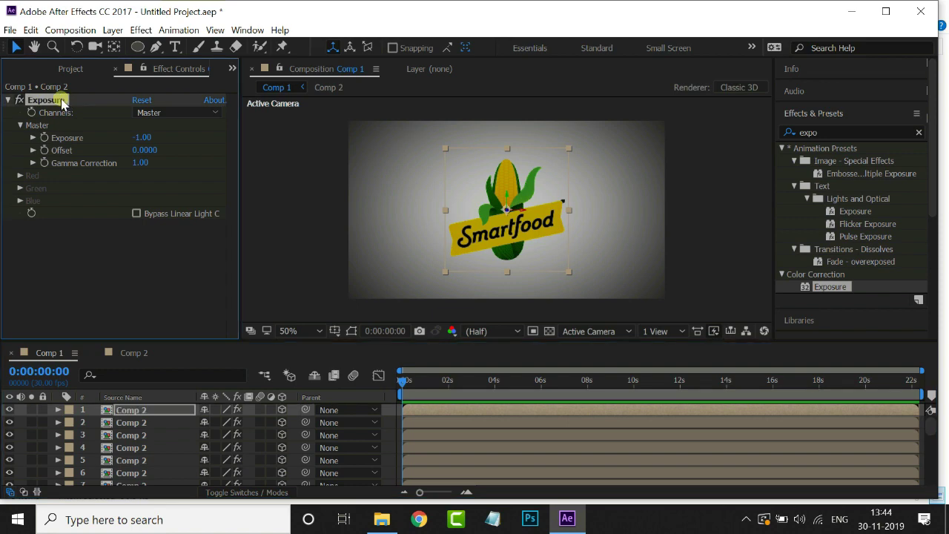
key(Delete)
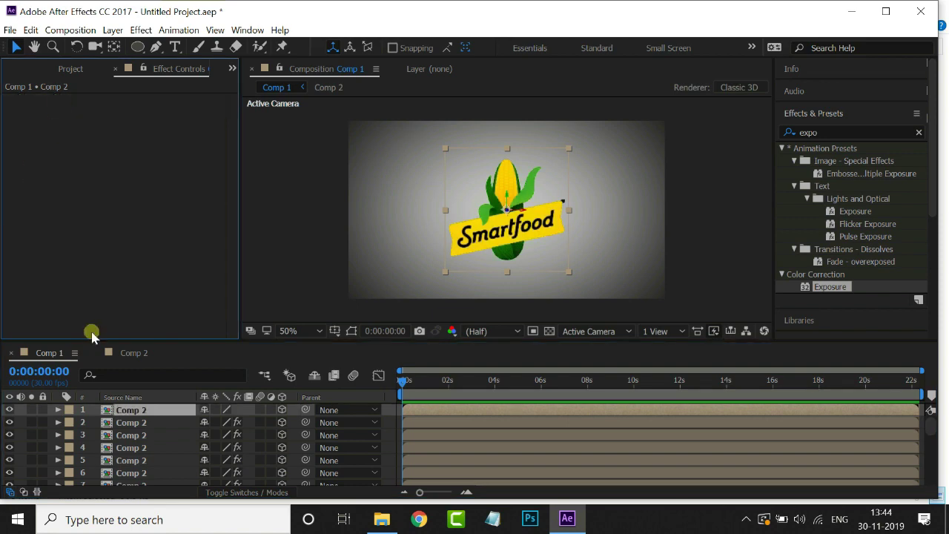
click(113, 30)
Step: Add a camera with the 15mm preset and orbit it around the stacked Smartfood logo
mouse_move(124, 47)
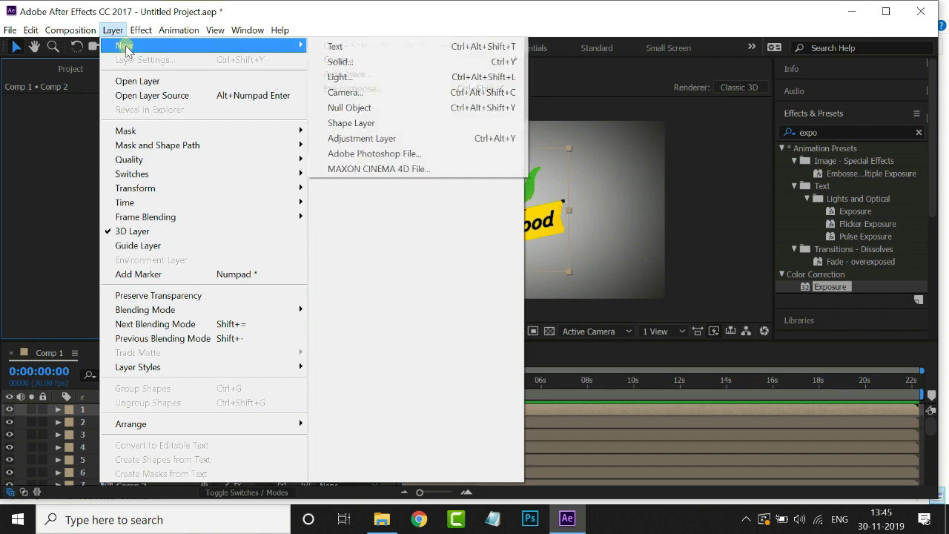
click(373, 92)
click(608, 145)
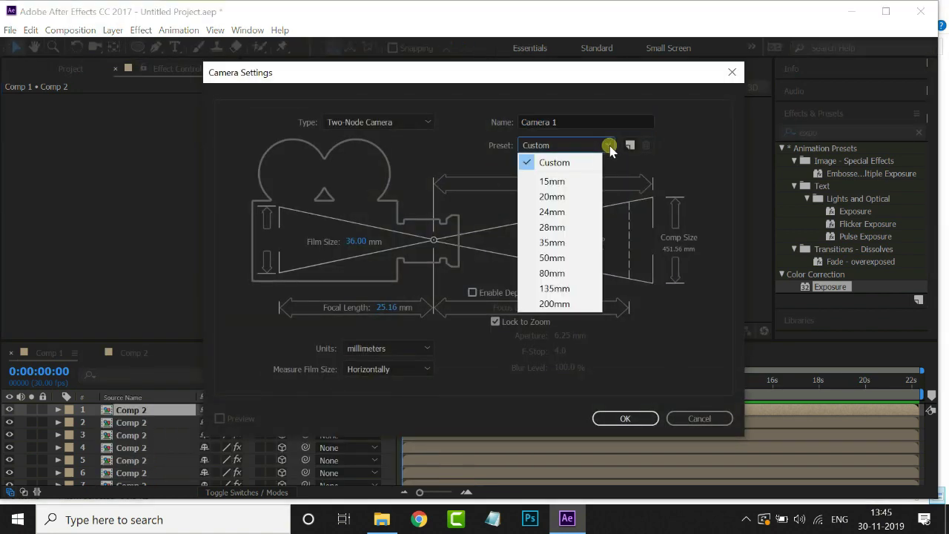
click(602, 181)
click(611, 420)
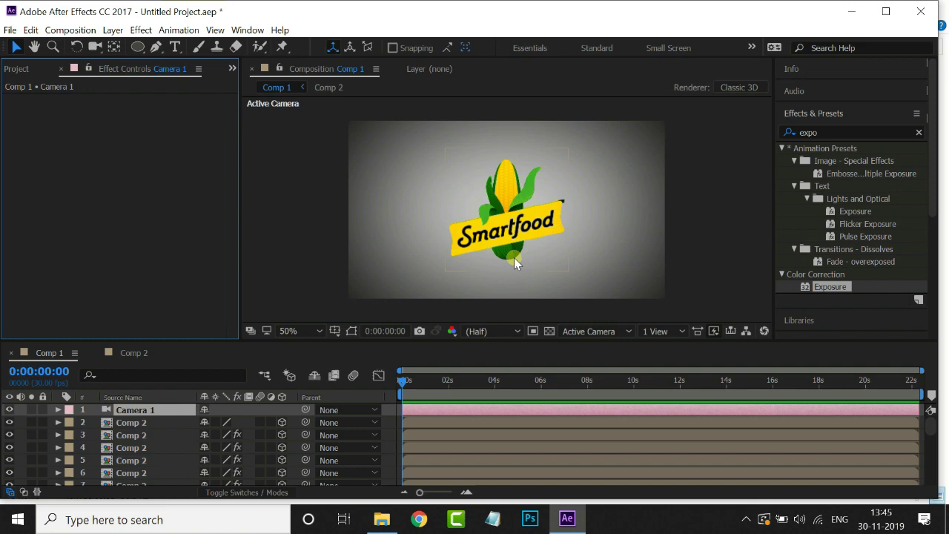
click(95, 46)
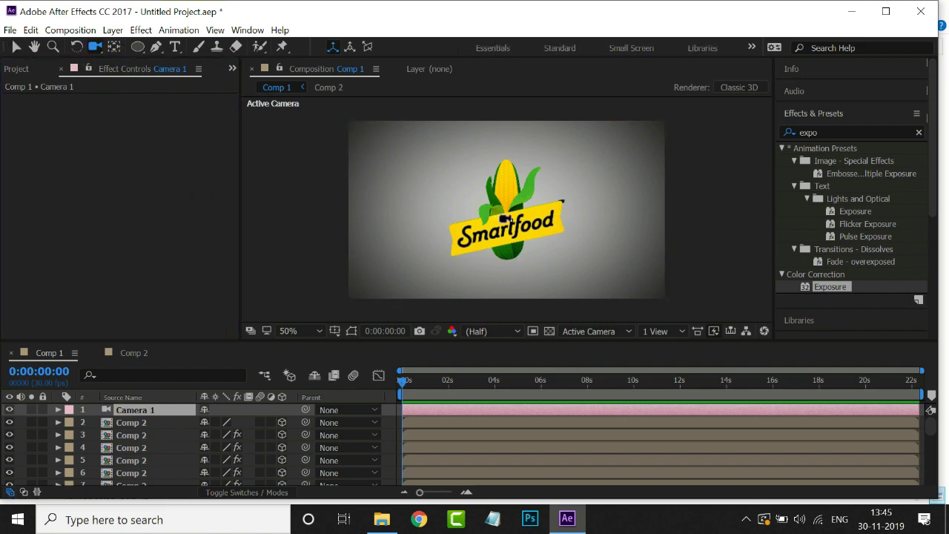
mouse_move(512, 225)
mouse_down()
mouse_move(556, 186)
mouse_move(590, 215)
mouse_move(724, 214)
mouse_move(655, 227)
mouse_move(434, 218)
mouse_move(407, 231)
mouse_move(504, 228)
mouse_up()
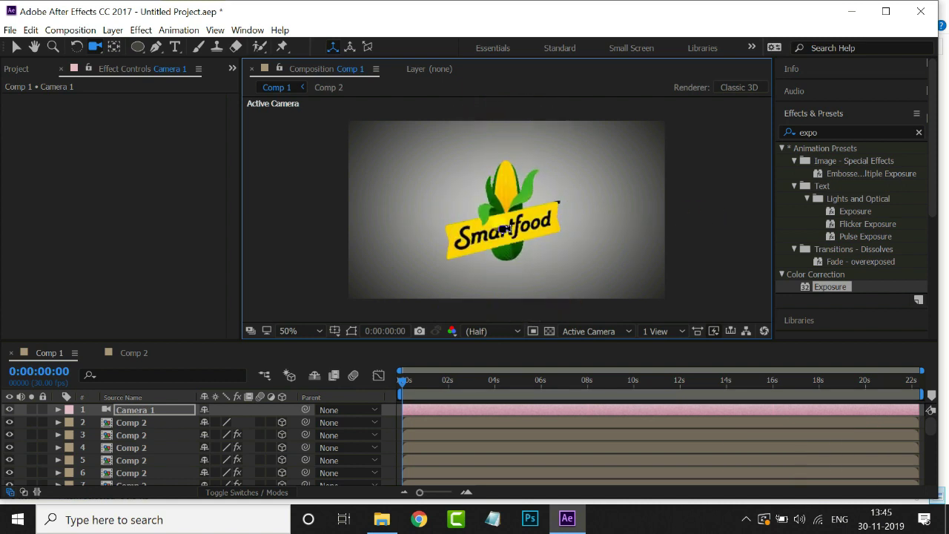
Step: Apply Drop Shadow to the bottom Comp 2 copy, layer 42, with Softness 60
key(v)
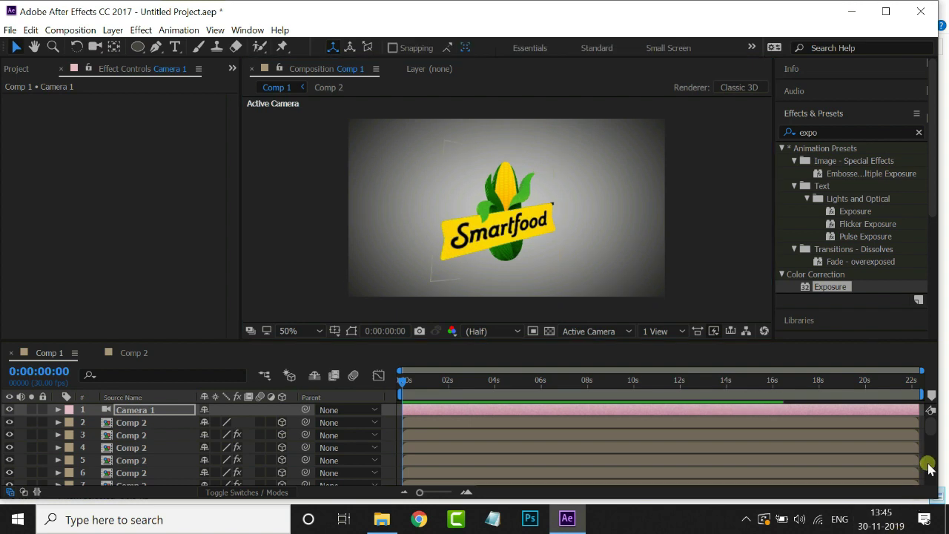
drag(929, 424, 931, 482)
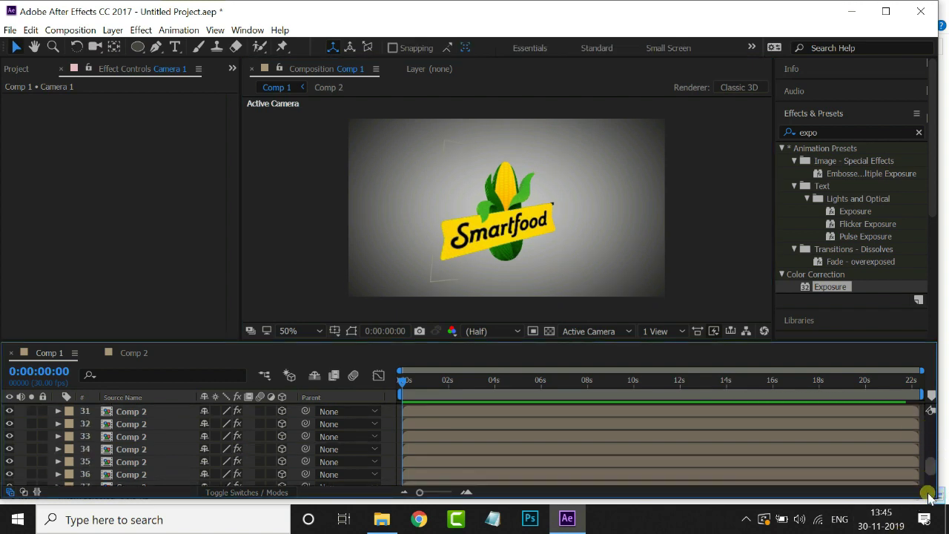
click(131, 466)
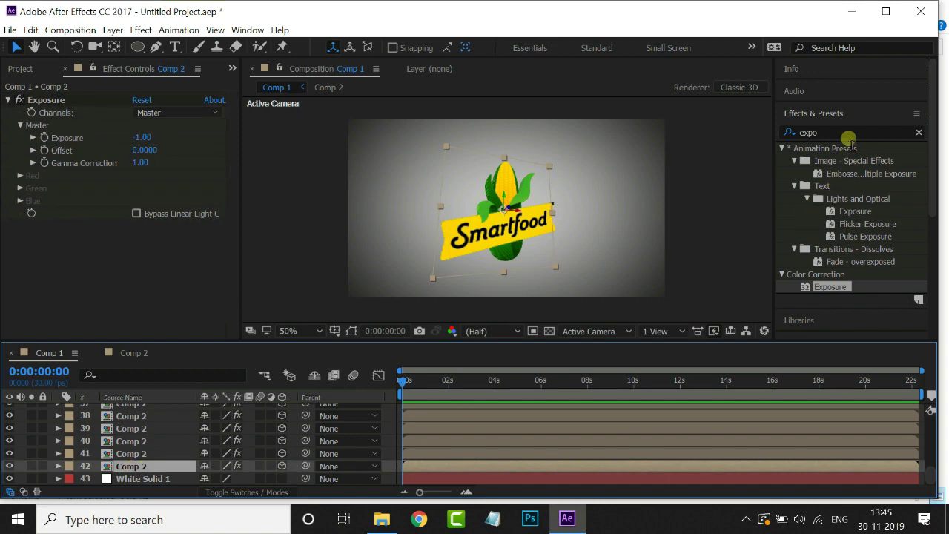
drag(831, 132, 805, 135)
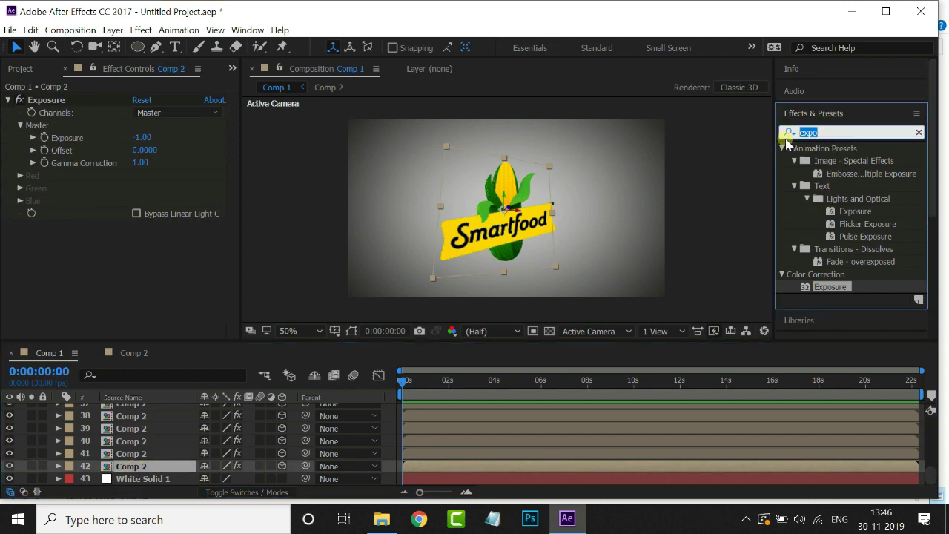
text(drop)
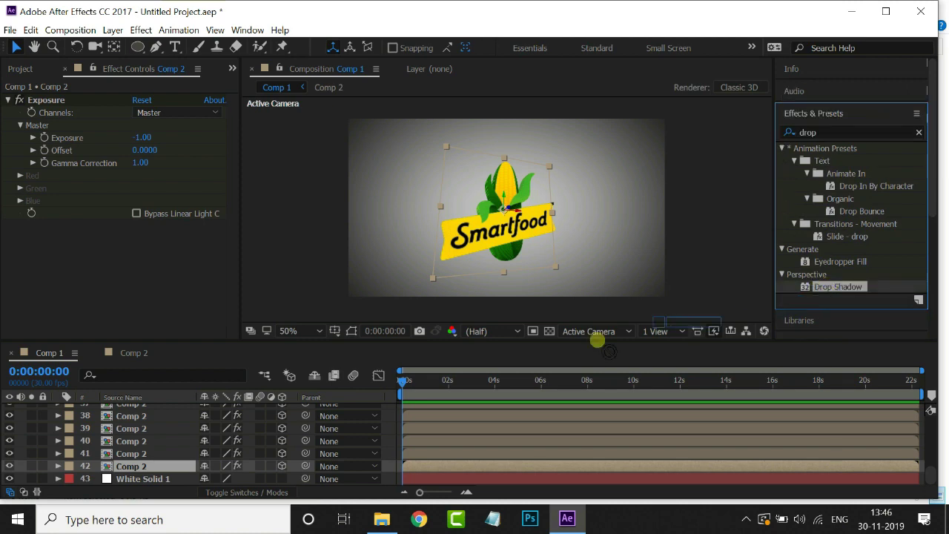
drag(182, 467, 178, 466)
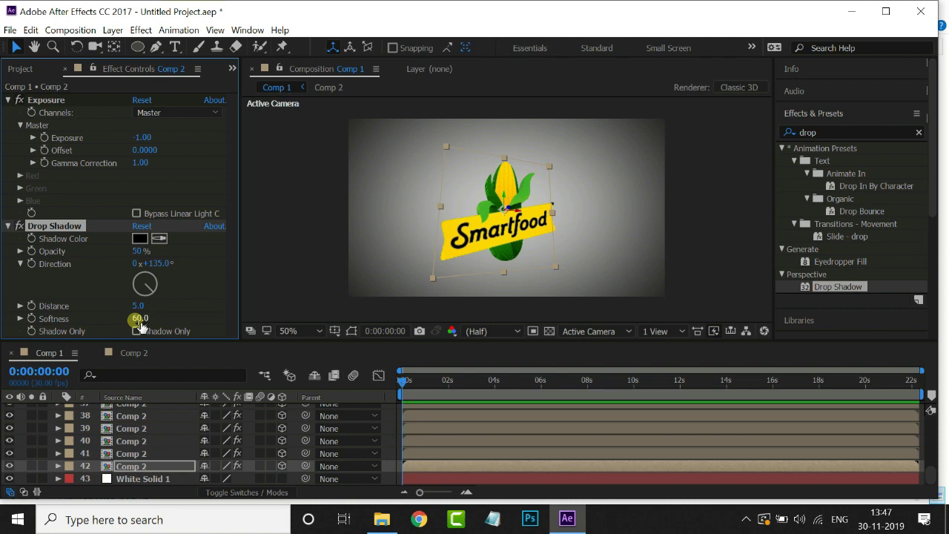
Step: Reset Camera 1's transform and show only its Position property
scroll(152, 449, up, 15)
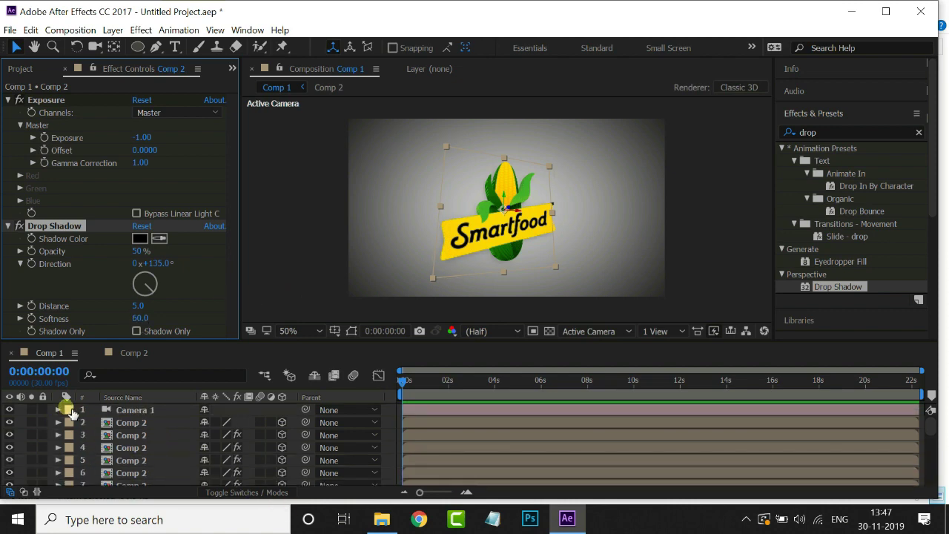
click(62, 410)
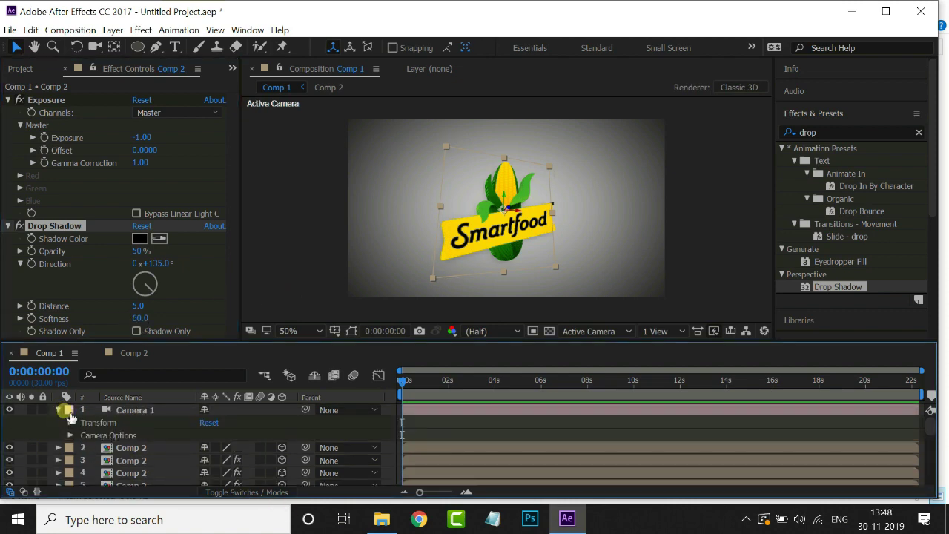
click(210, 423)
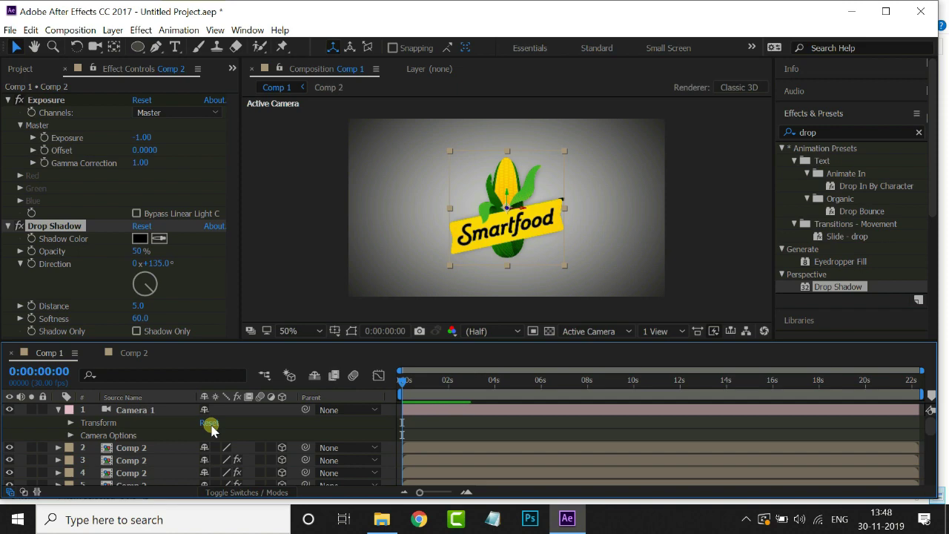
click(58, 411)
click(128, 413)
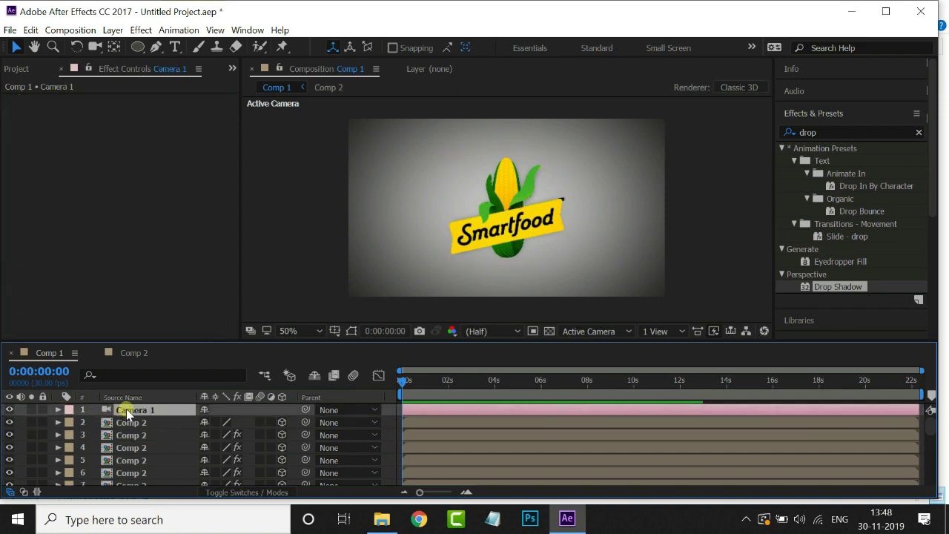
key(p)
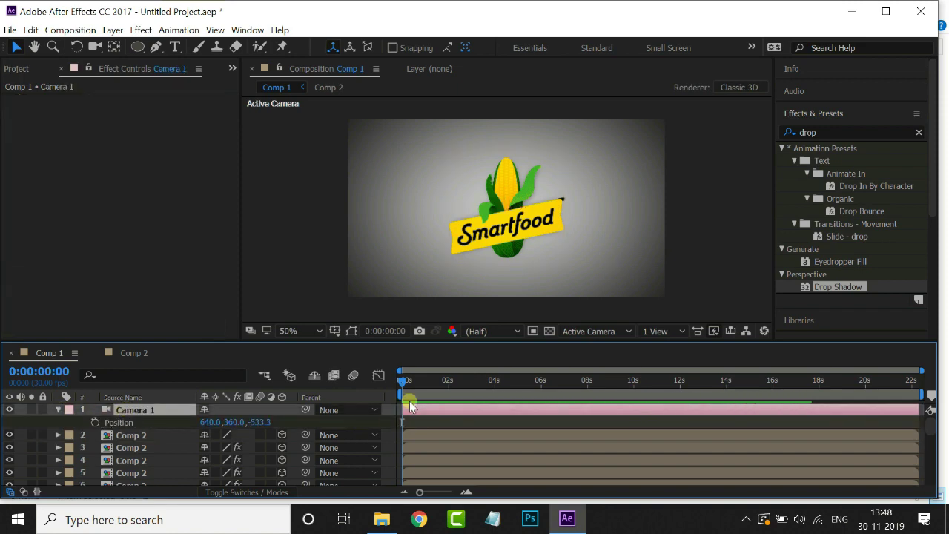
Step: Keyframe Camera 1's Position at about 5s, then orbit to a tilted start at 0s (494.8, 821.9, -223.6)
drag(410, 384, 515, 389)
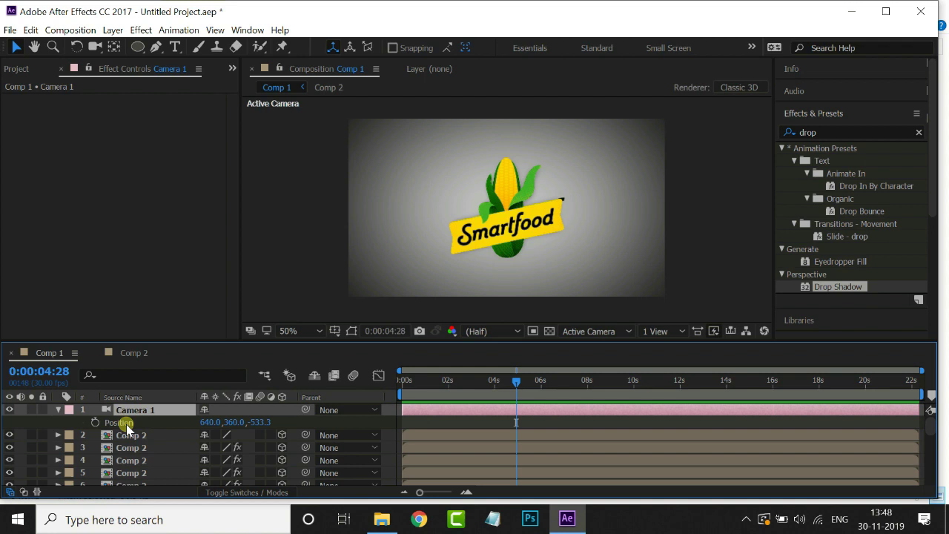
click(94, 423)
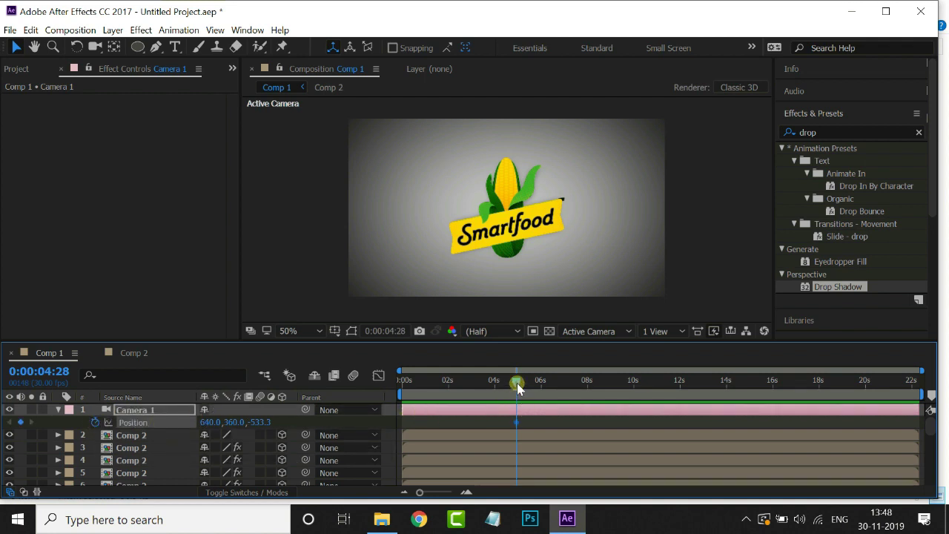
drag(517, 383, 385, 384)
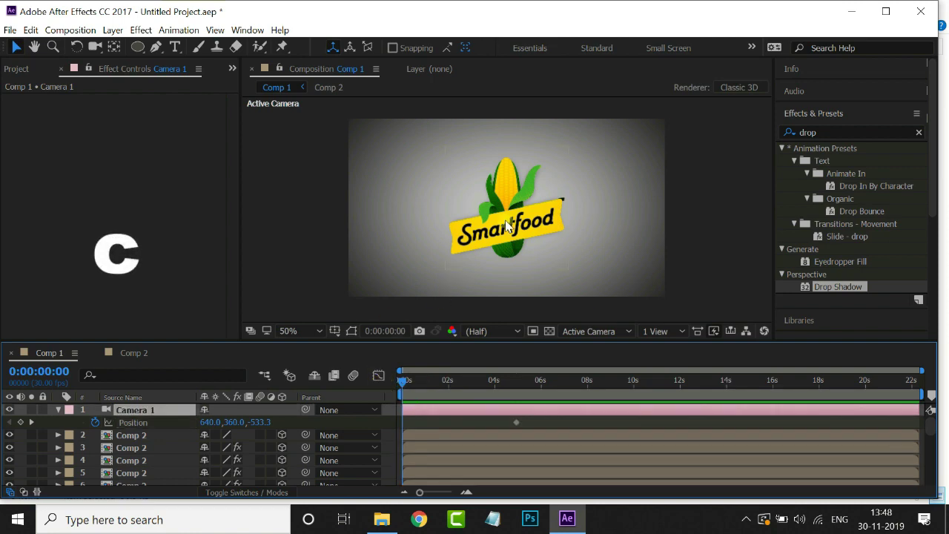
key(c)
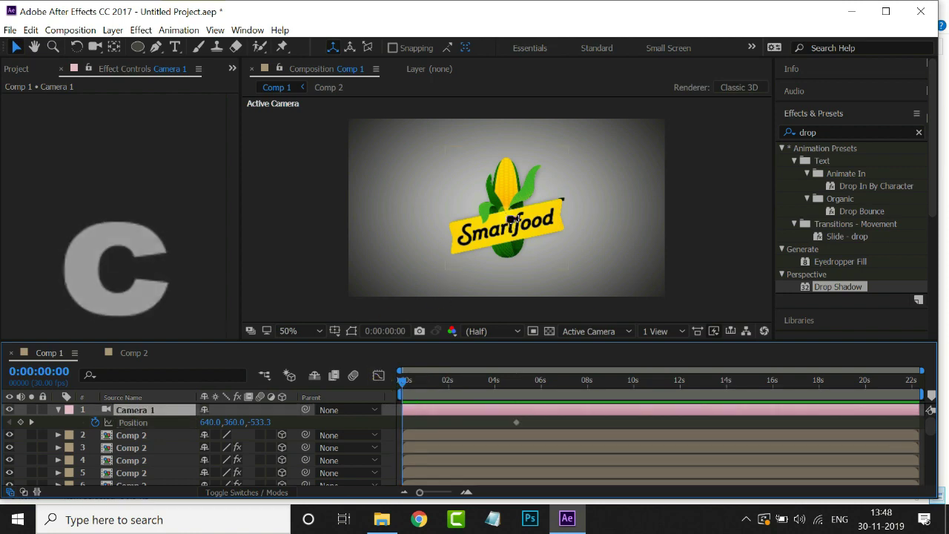
drag(507, 219, 546, 160)
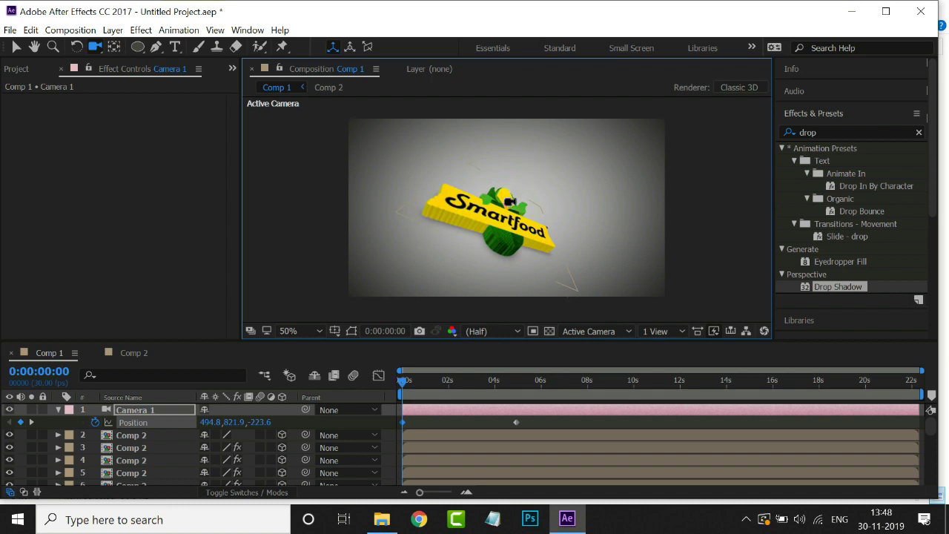
click(515, 424)
click(516, 422)
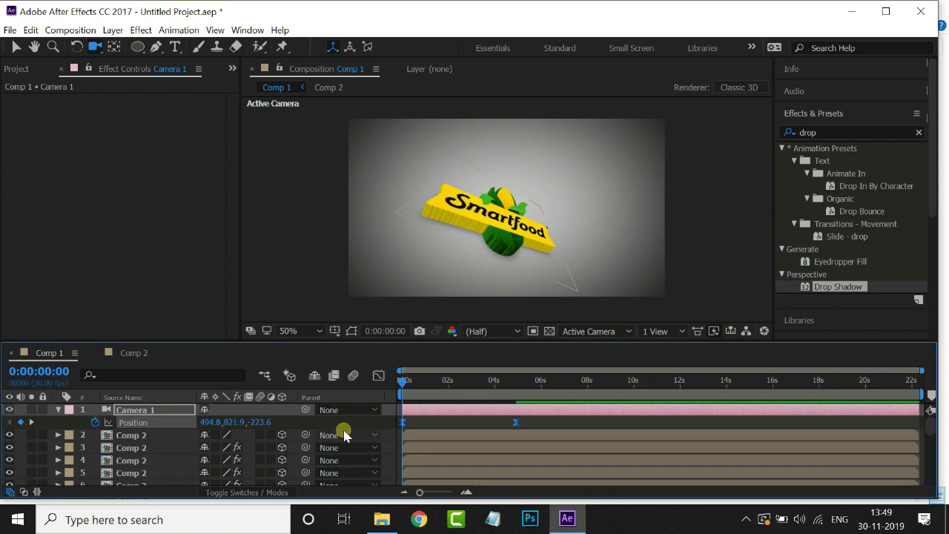
Step: Preview the camera animation, then import Oikya.png from the LOGOS folder with Comp 2 open
click(354, 420)
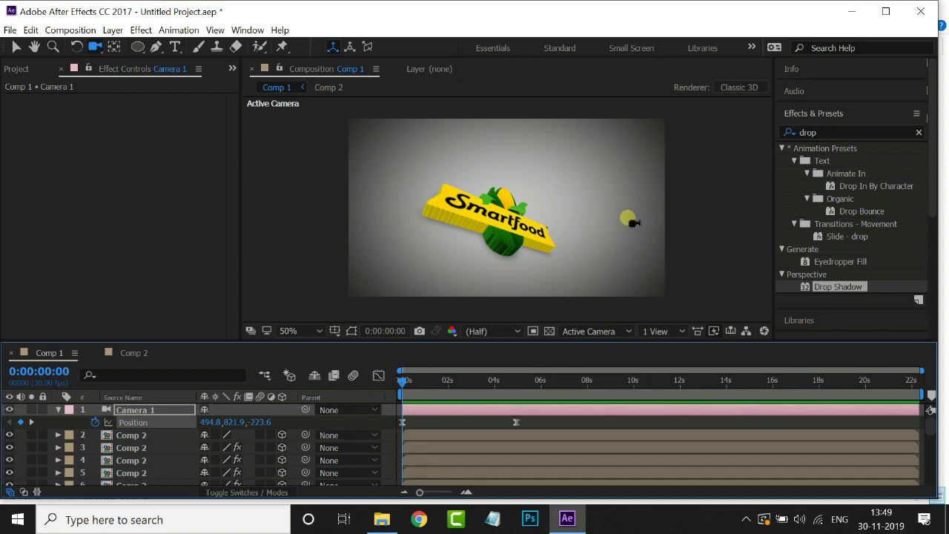
key(space)
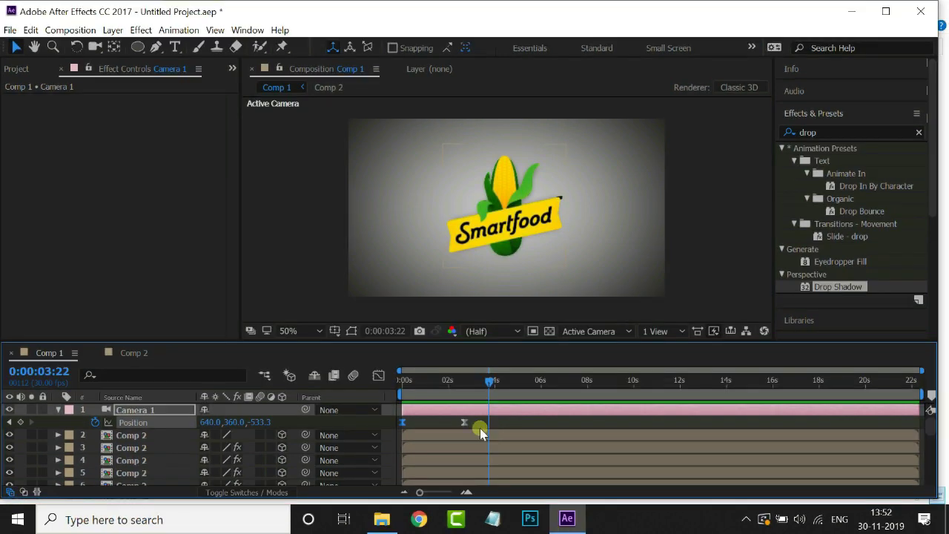
click(134, 354)
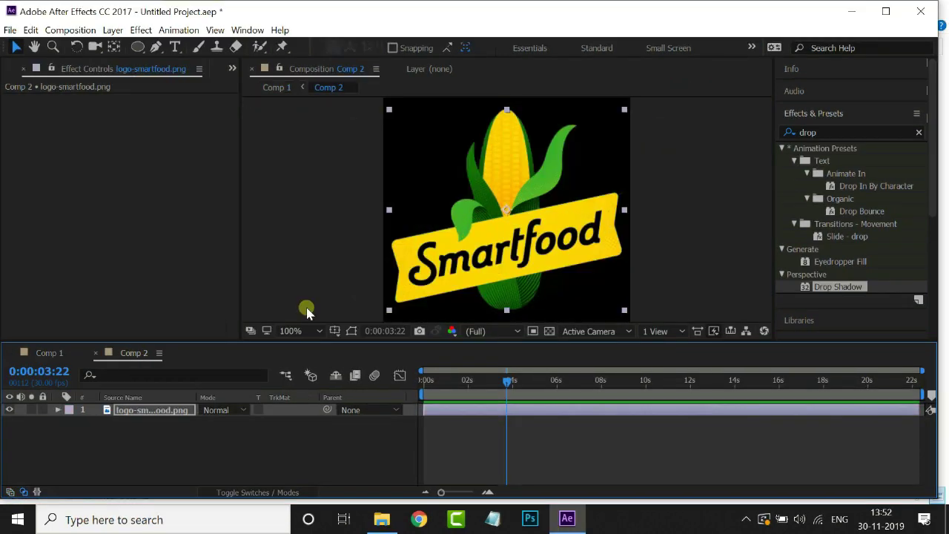
click(380, 512)
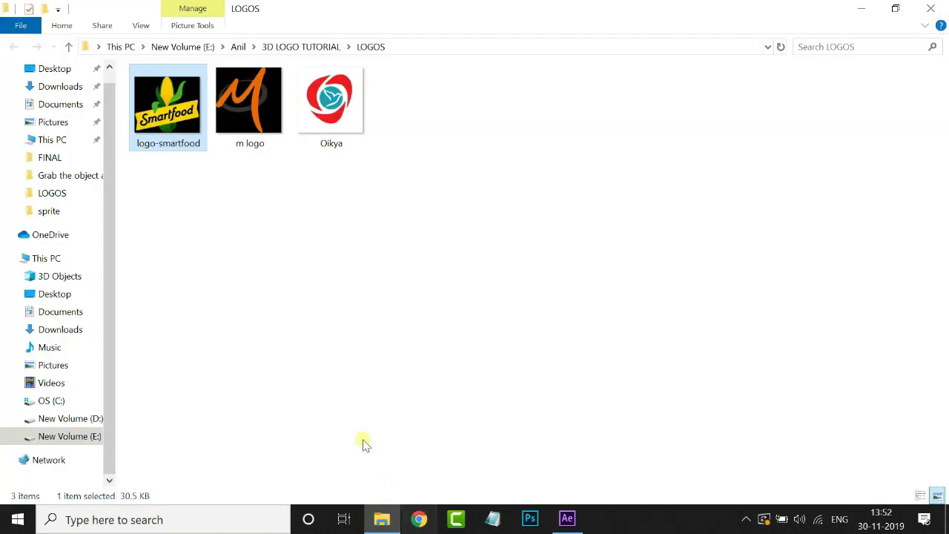
drag(330, 111, 172, 320)
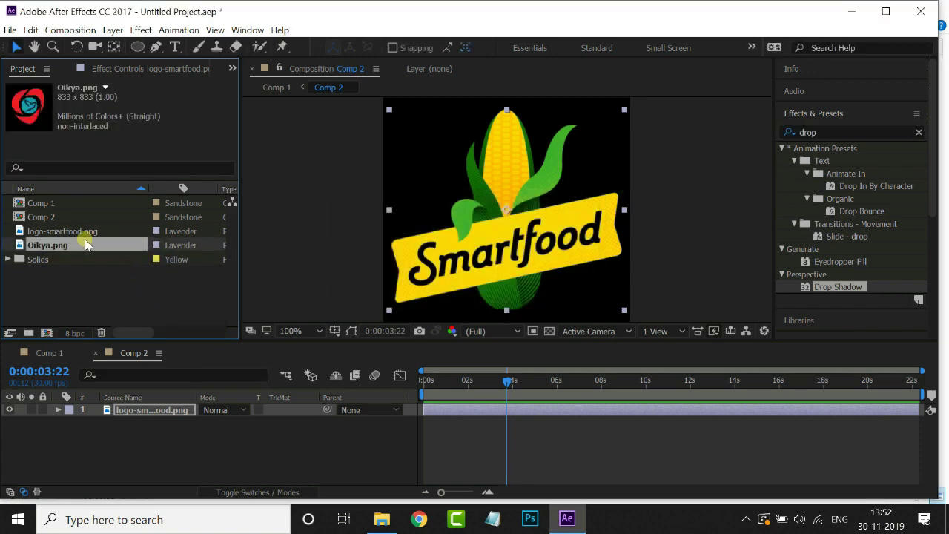
Step: Add Oikya.png to Comp 2, scale it to fit the frame, and hide the Smartfood layer
drag(88, 252, 133, 413)
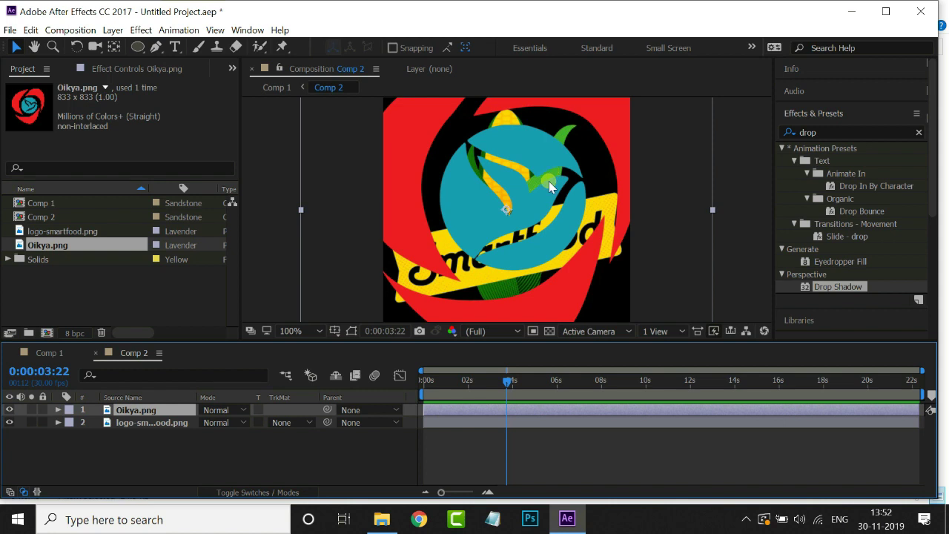
key(comma)
key(comma)
key(comma)
key(comma)
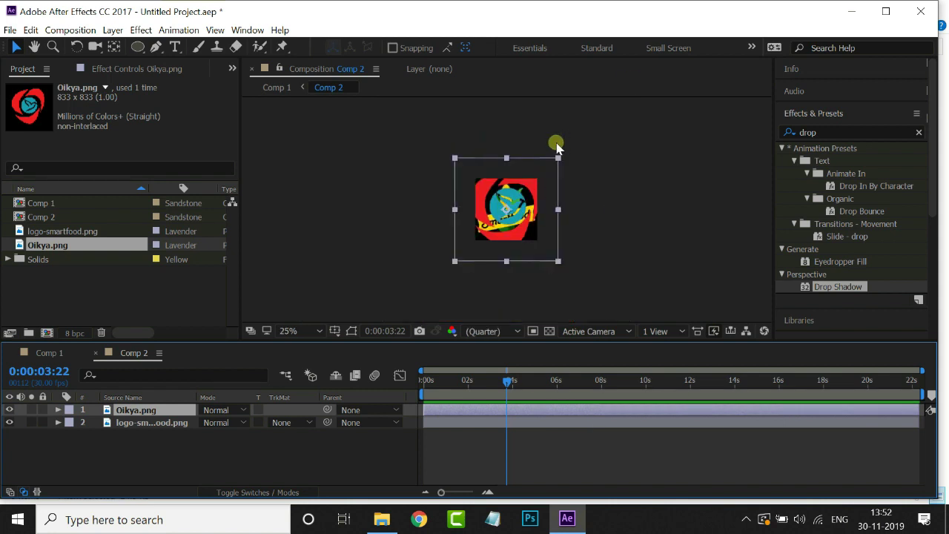
drag(562, 163, 540, 178)
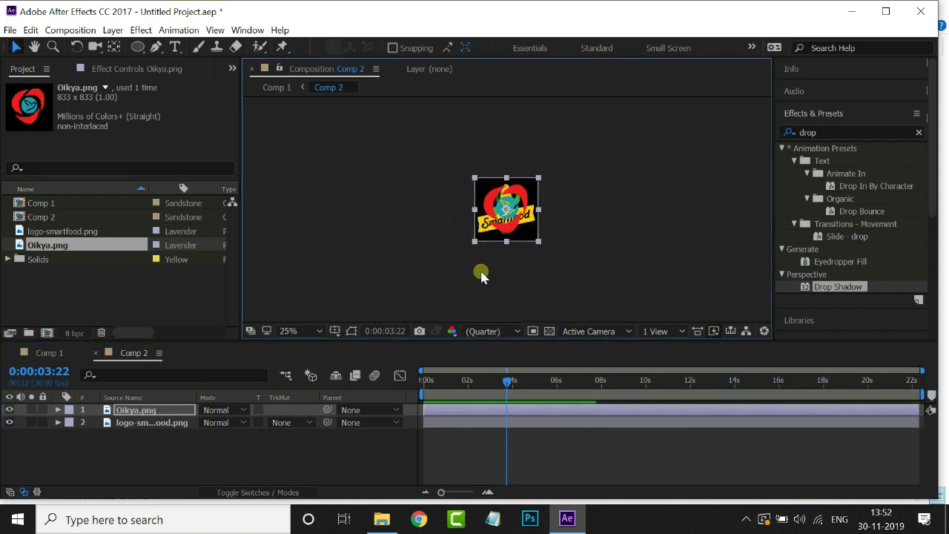
key(period)
key(period)
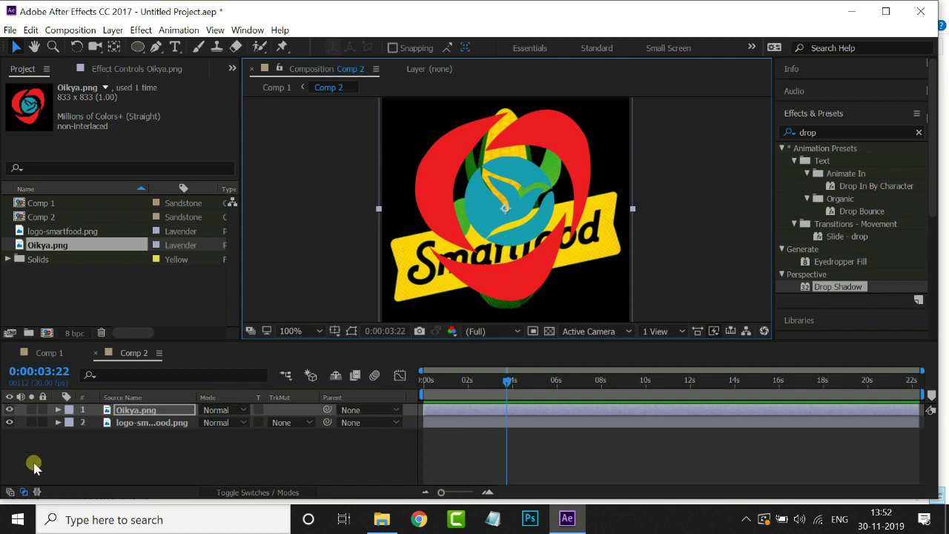
click(9, 422)
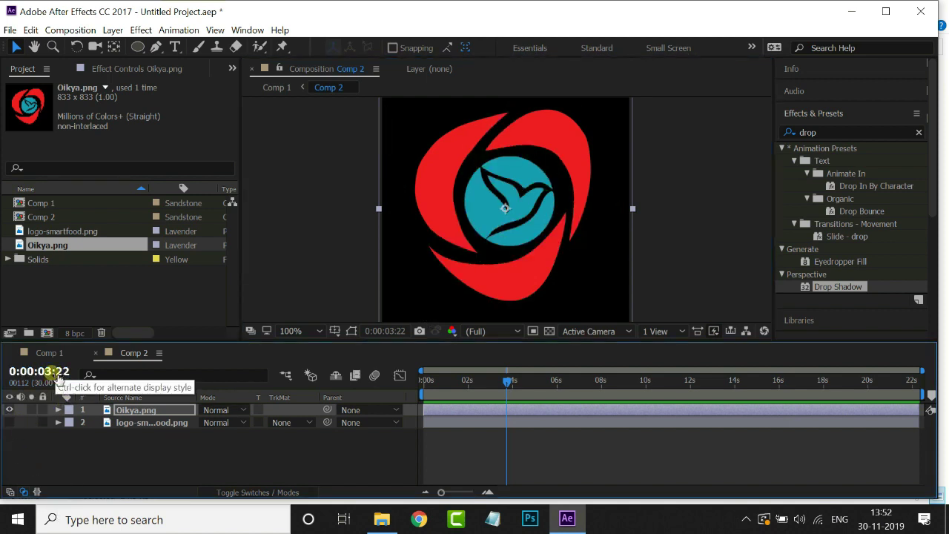
Step: Preview the 3D Oikya camera animation in Comp 1 from 0s at full size
click(49, 354)
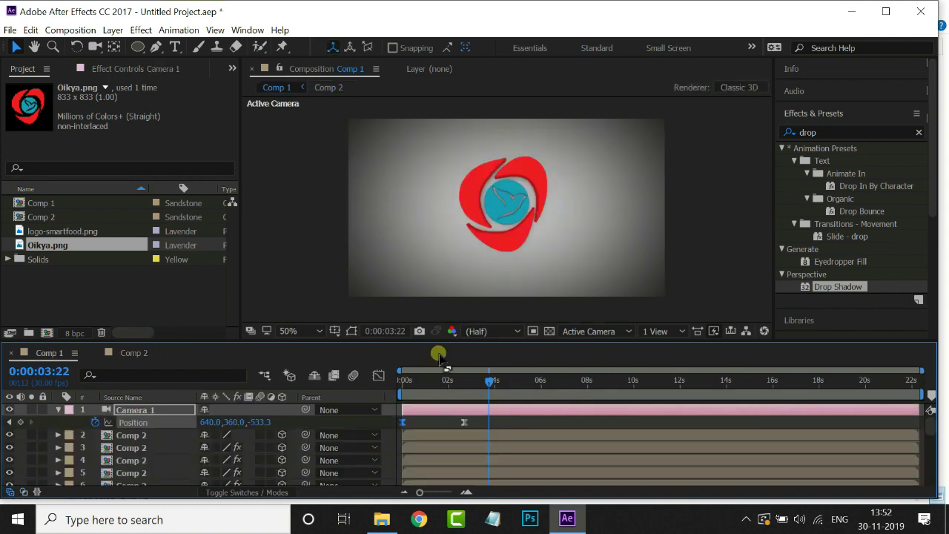
drag(488, 390, 377, 407)
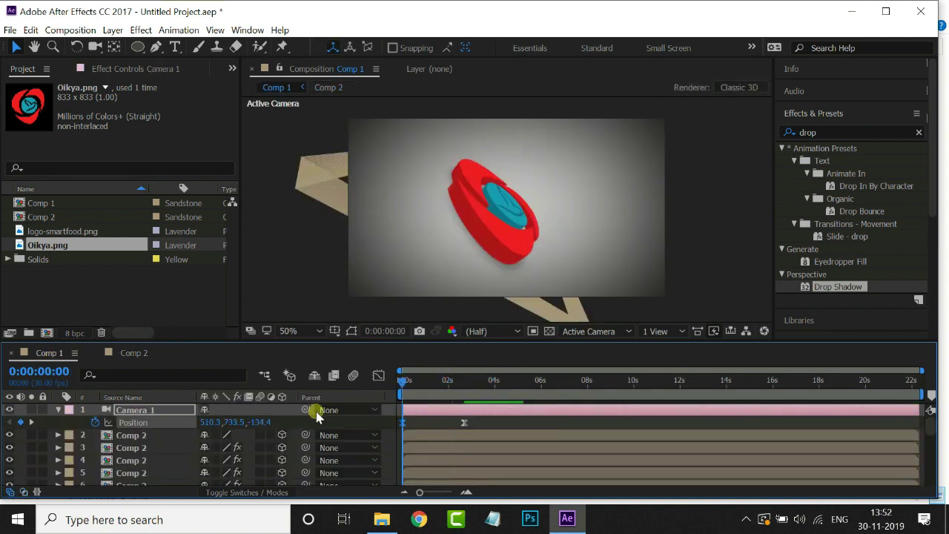
click(598, 235)
key(slash)
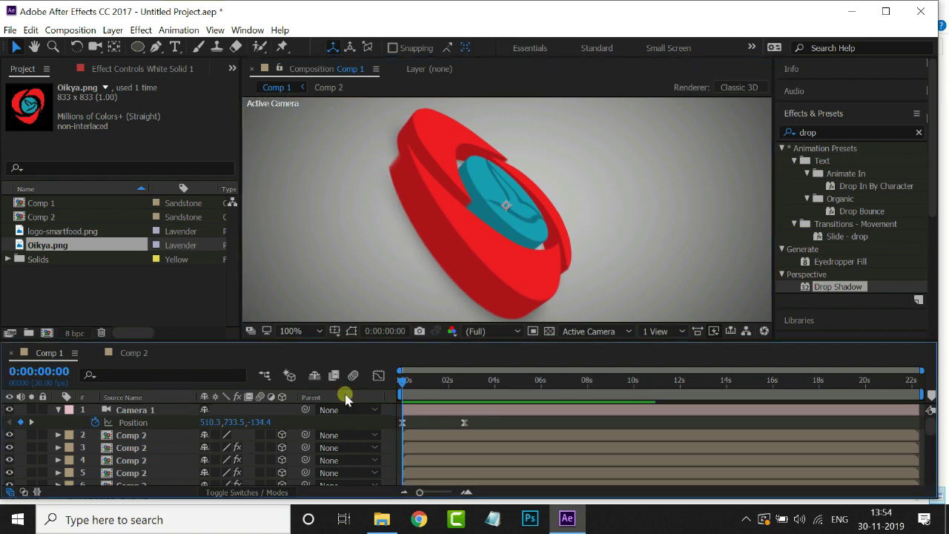
key(space)
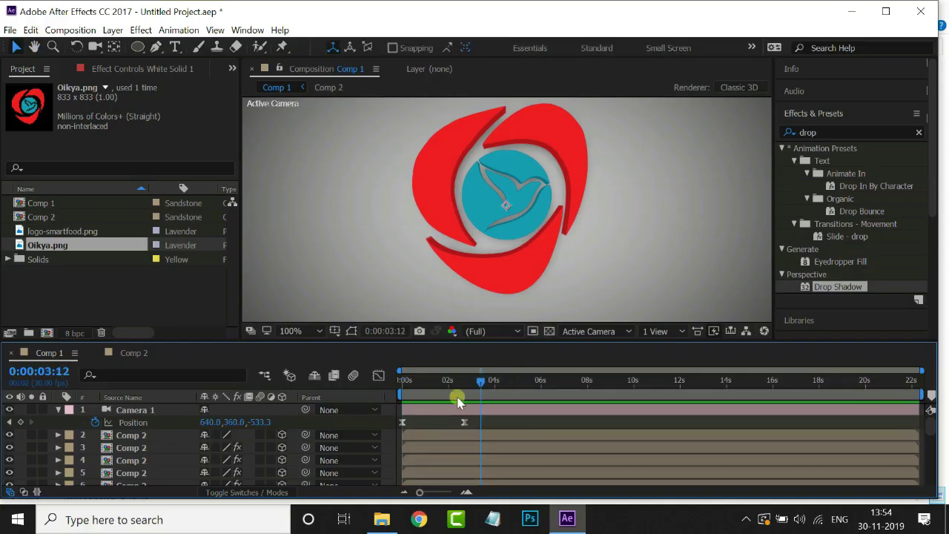
Step: Return to Comp 2 and import m logo.png from the LOGOS folder
click(135, 353)
click(381, 519)
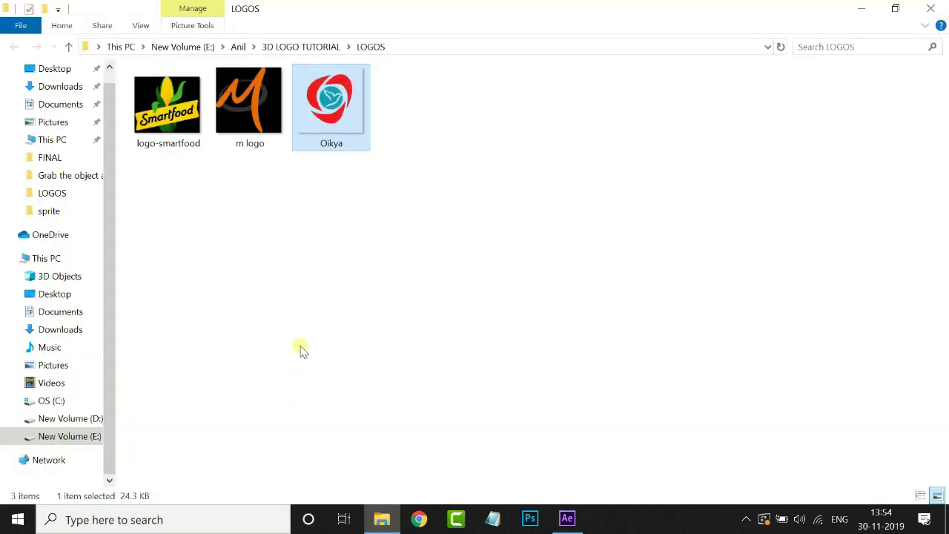
drag(248, 104, 59, 292)
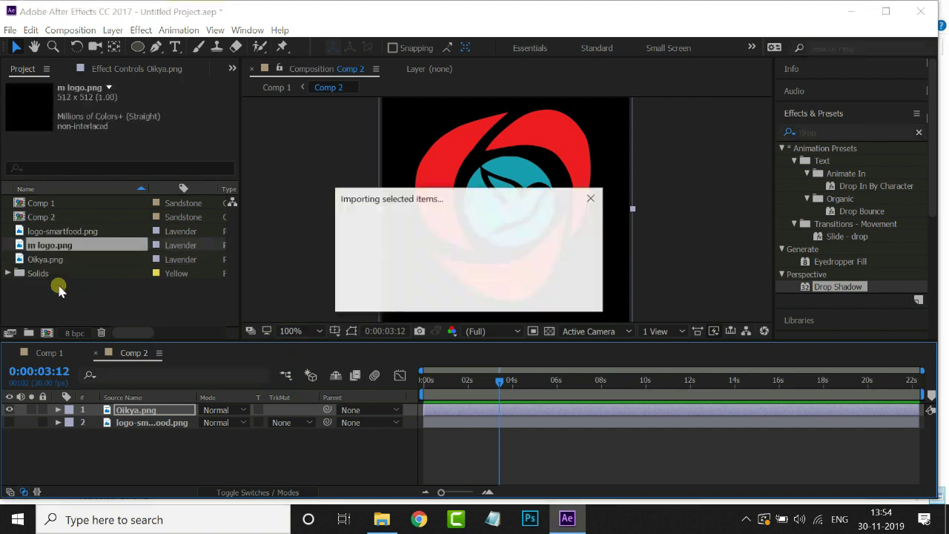
Step: Put m logo.png on top in Comp 2 and hide the Oikya layer
drag(72, 251, 127, 405)
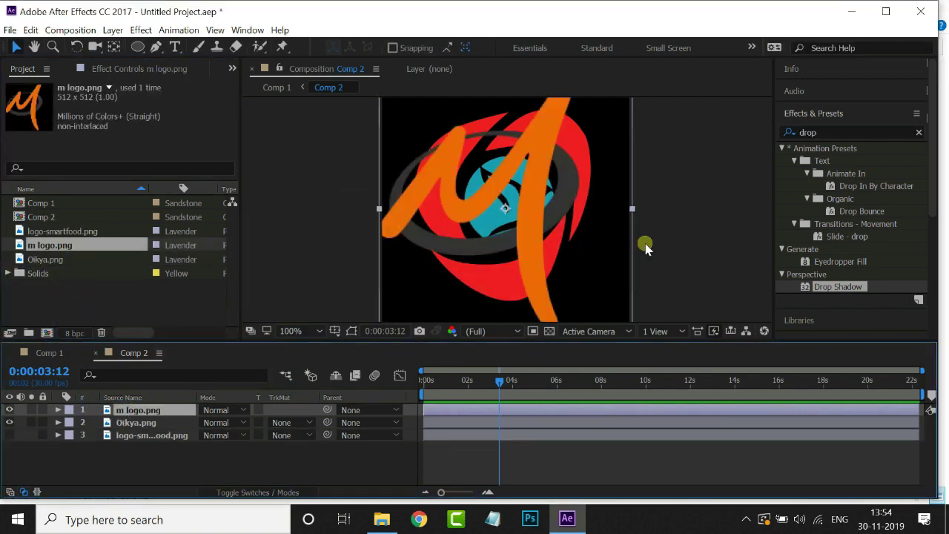
scroll(553, 237, down, 2)
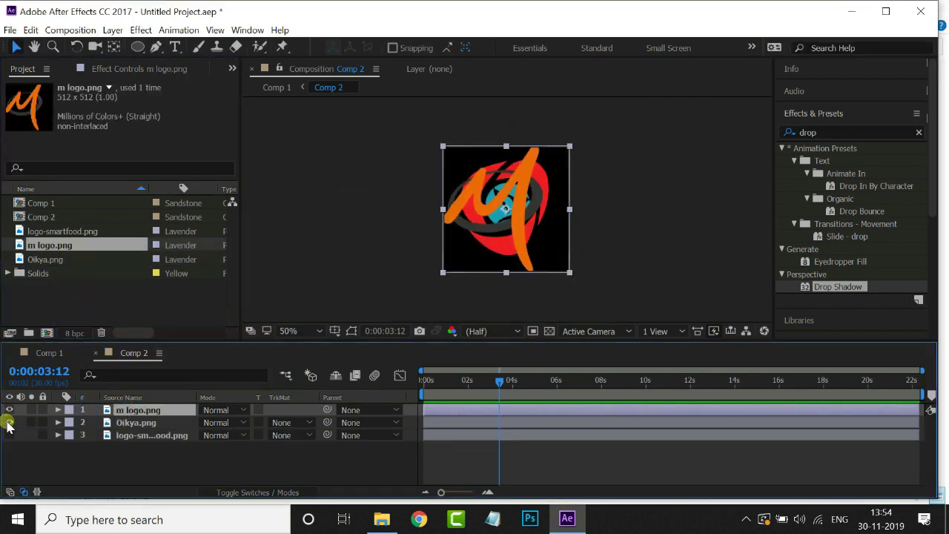
click(8, 423)
Step: Preview the 3D M logo camera animation in Comp 1 from 0s
click(49, 353)
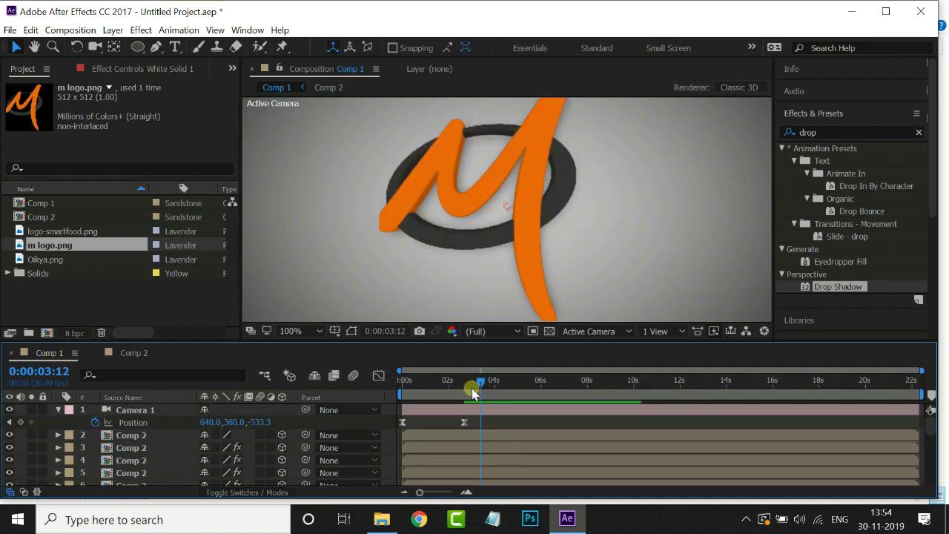
drag(473, 393, 364, 388)
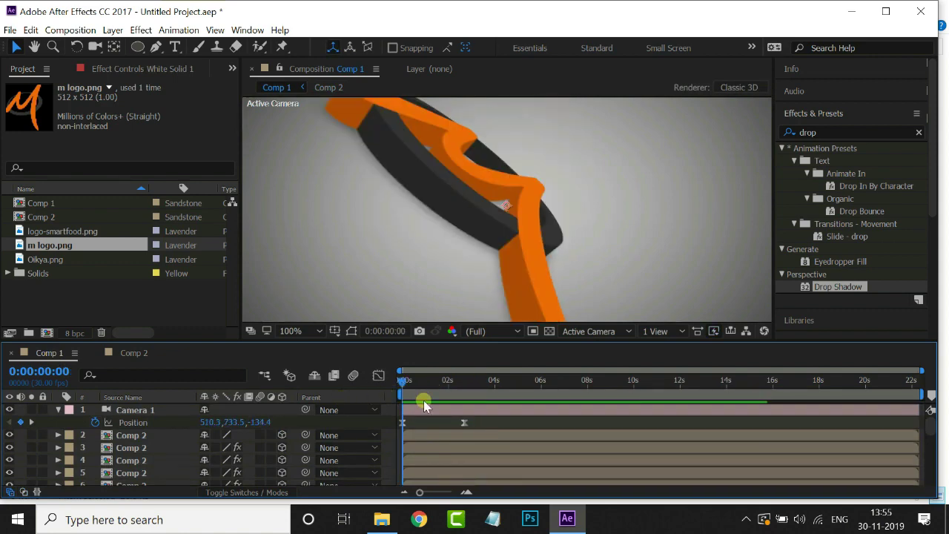
key(space)
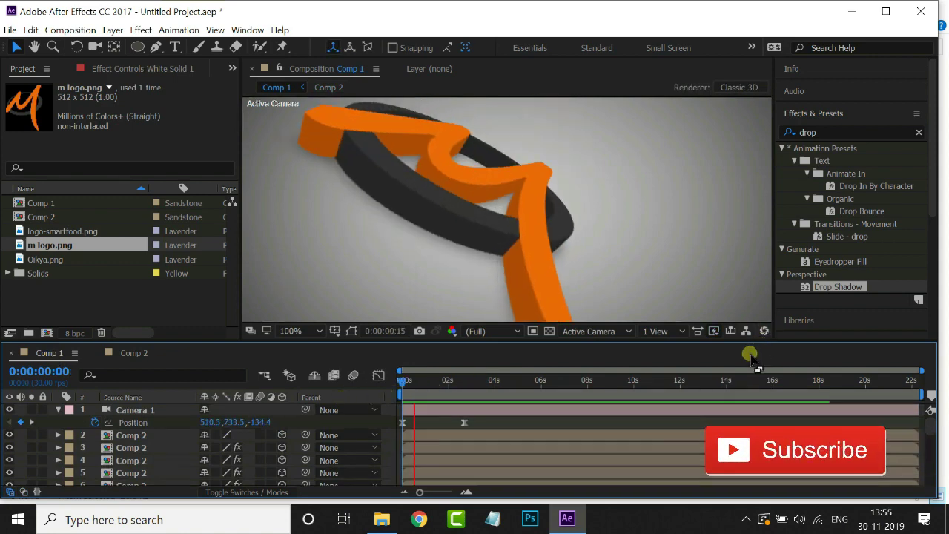